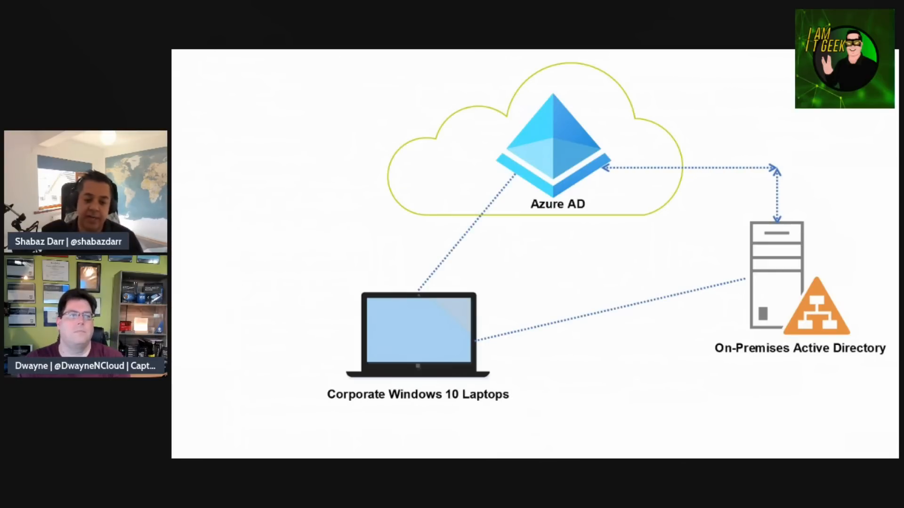
key(Right)
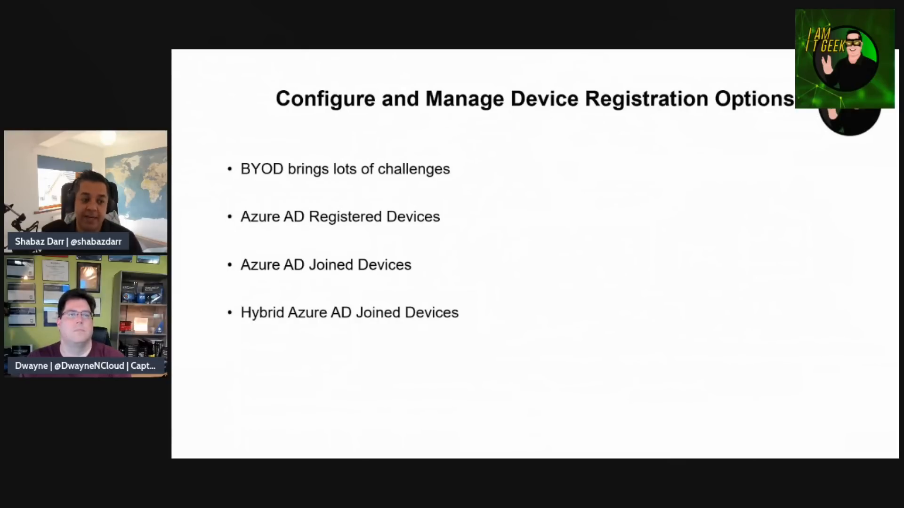
key(Right)
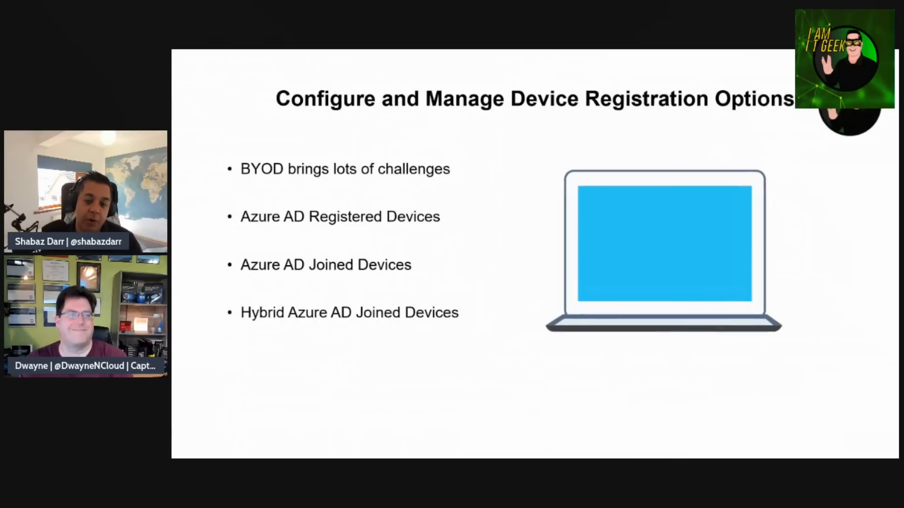
key(Right)
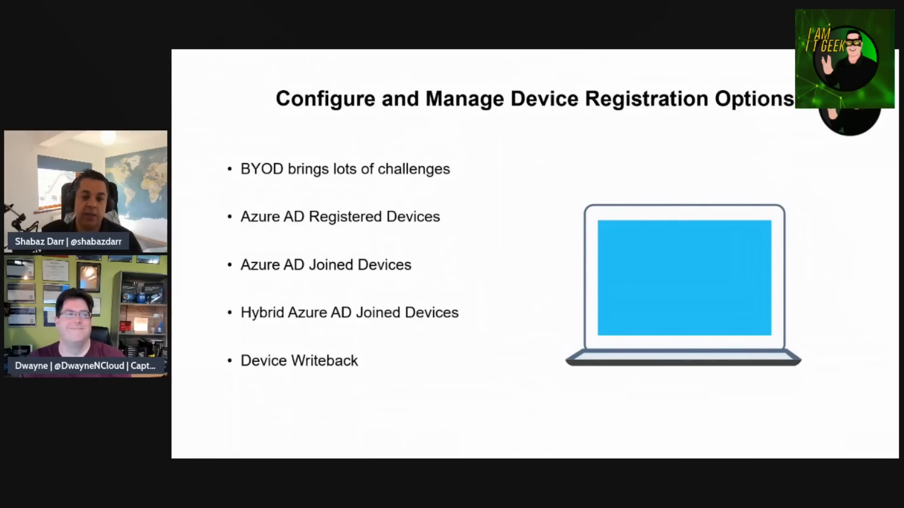
key(Right)
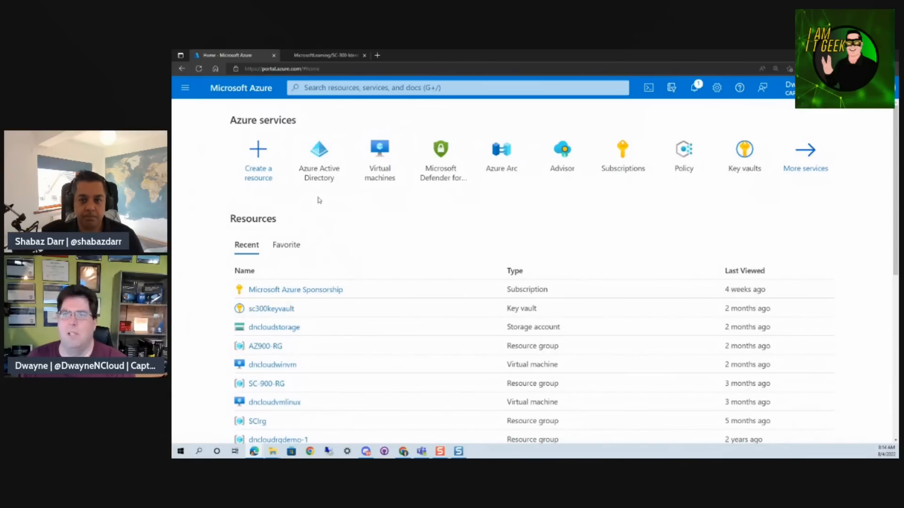
- Switch to the SC-300-Identity-and-Access-Administrator repository on GitHub and open its Instructions/Labs folder
click(317, 56)
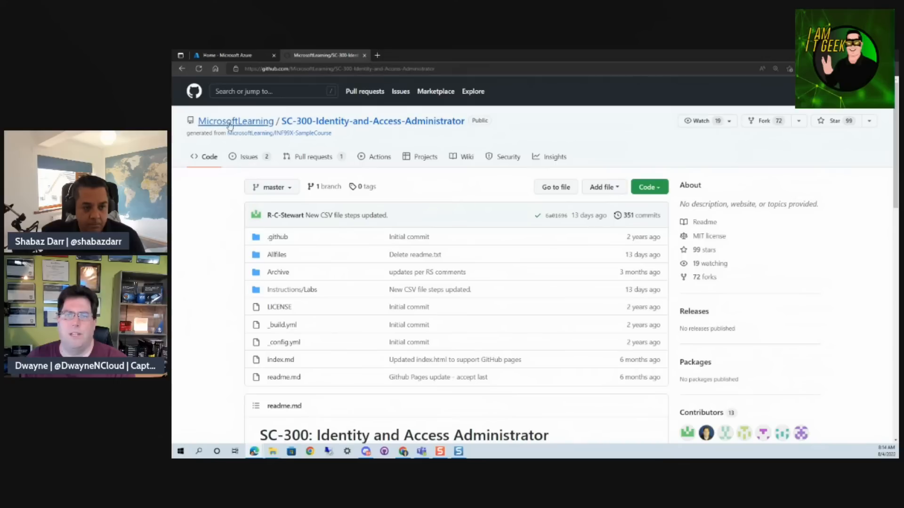
scroll(209, 339, down, 4)
scroll(208, 337, up, 5)
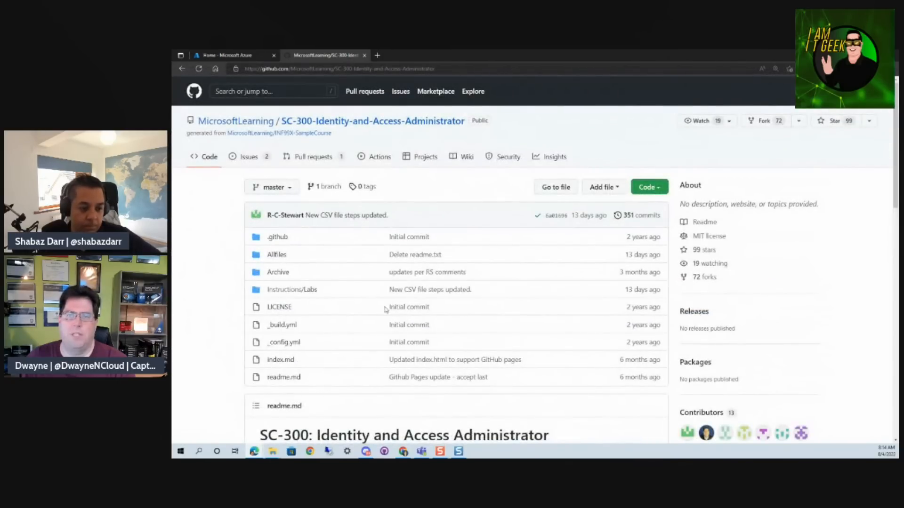
scroll(373, 317, down, 2)
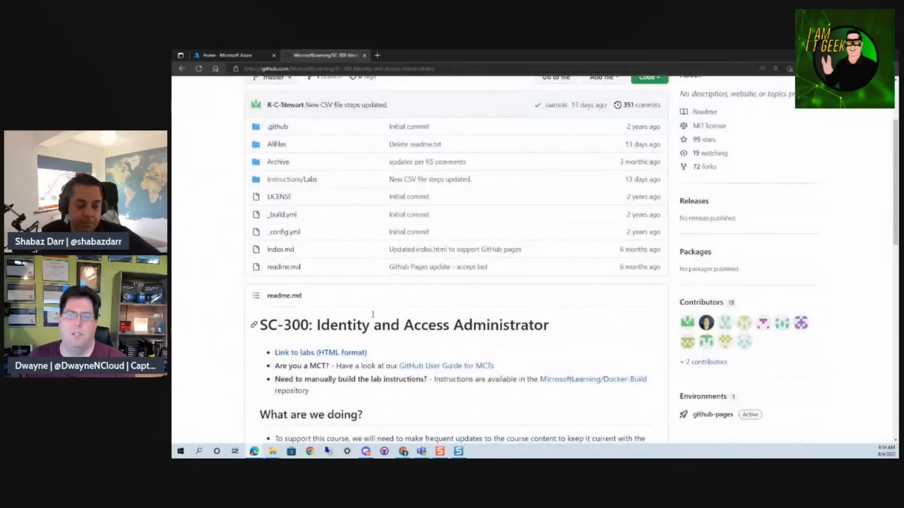
scroll(372, 314, up, 1)
click(283, 237)
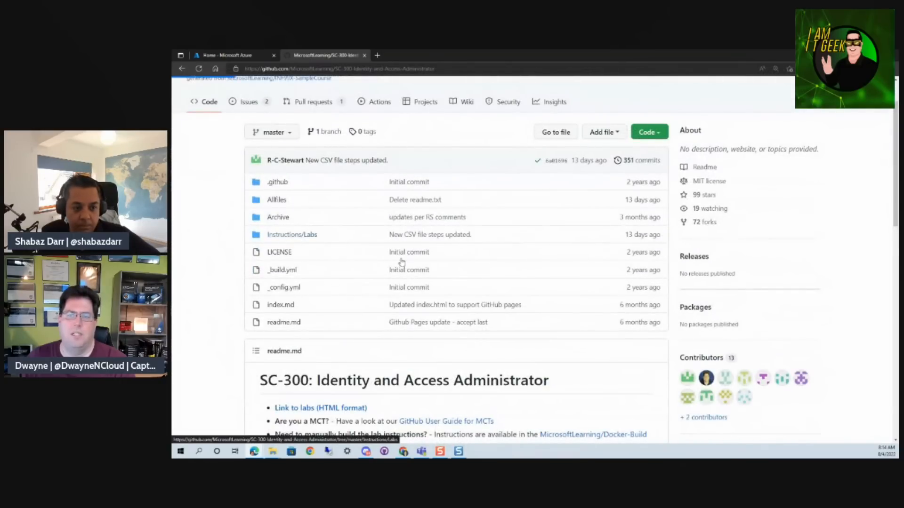
- Examine the list of SC-300 lab instruction files in the Labs folder
scroll(302, 297, down, 5)
scroll(315, 298, up, 4)
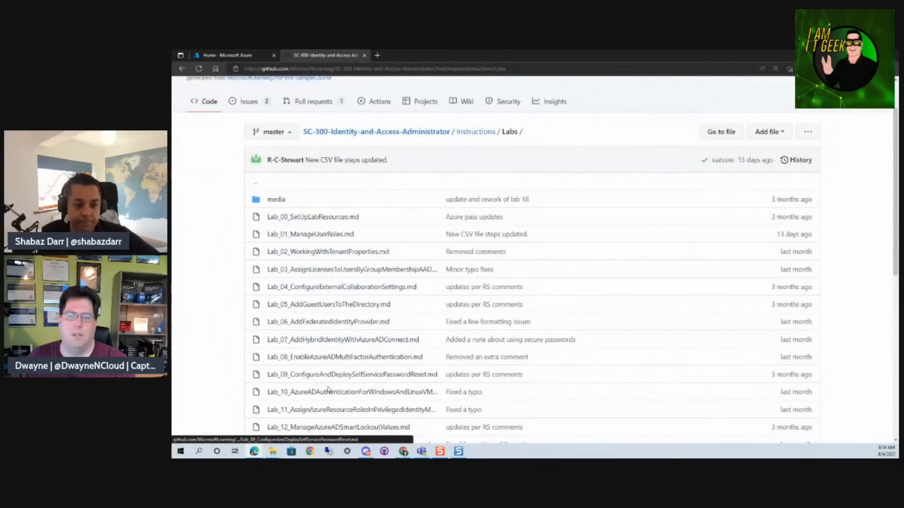
scroll(325, 386, down, 3)
scroll(328, 390, down, 2)
scroll(329, 390, down, 2)
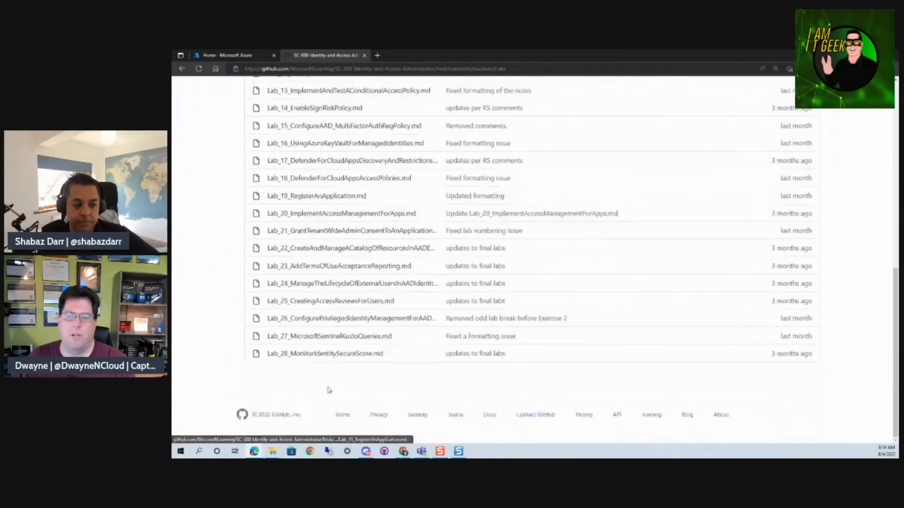
scroll(315, 358, up, 8)
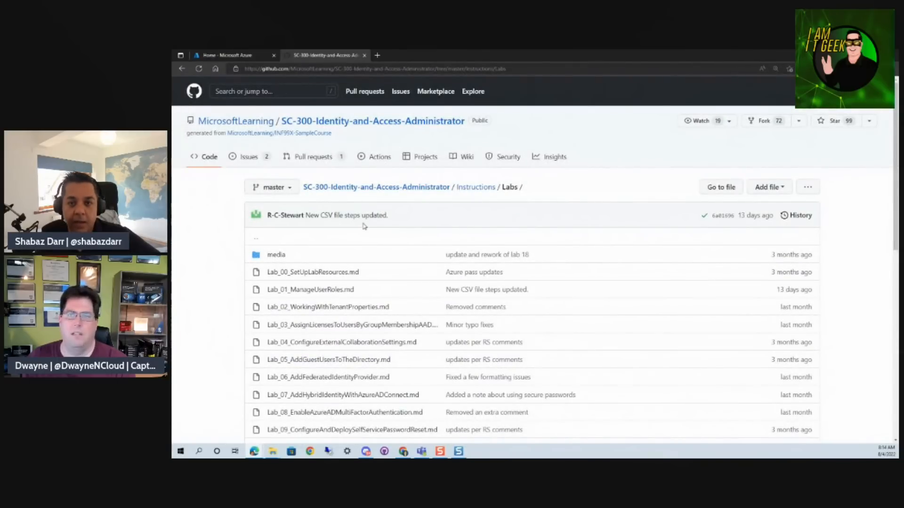
click(218, 56)
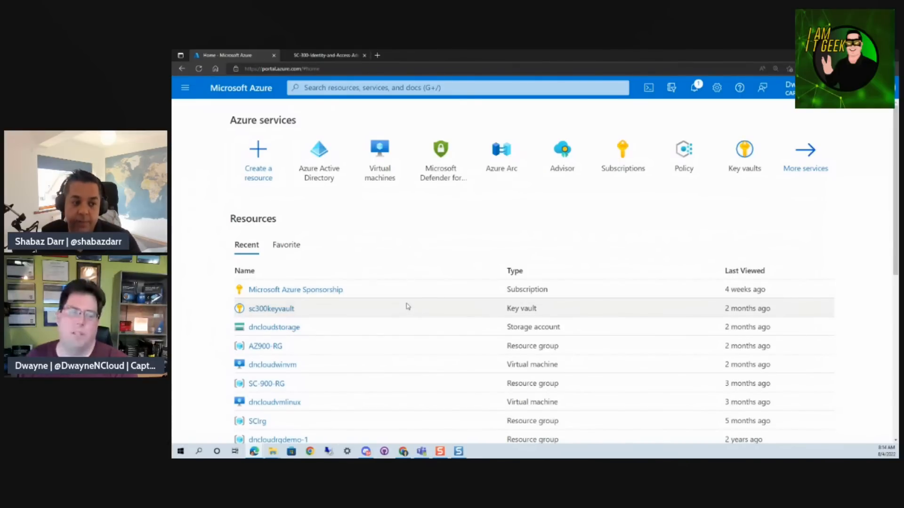
click(326, 55)
scroll(335, 254, down, 10)
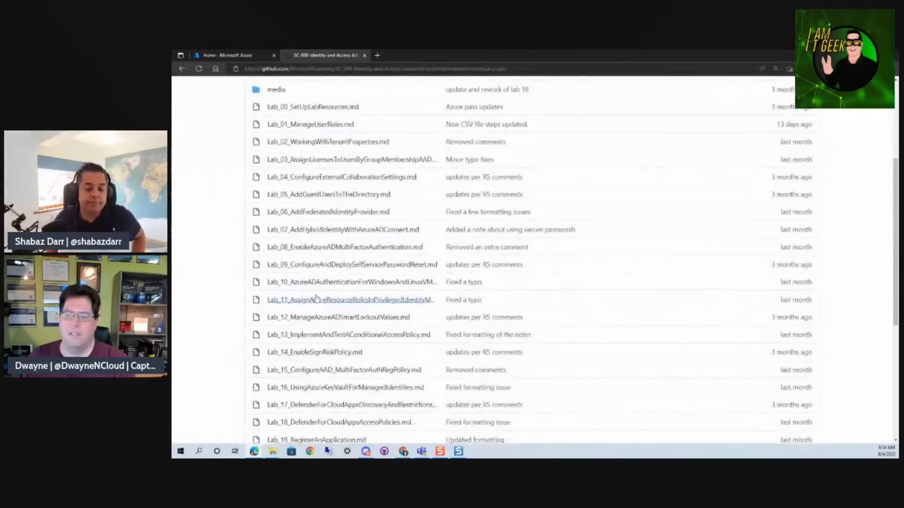
scroll(315, 298, up, 10)
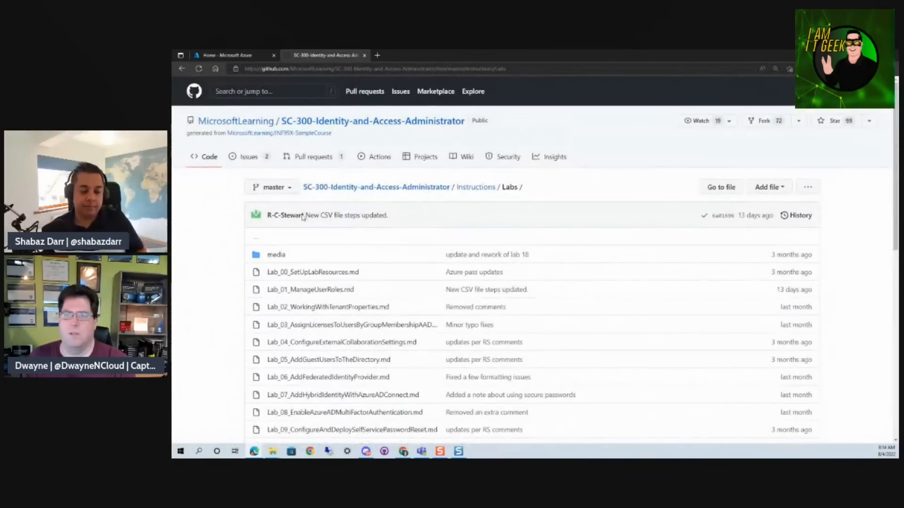
- Switch to the Azure portal and open Azure Active Directory to look over its management options
click(221, 56)
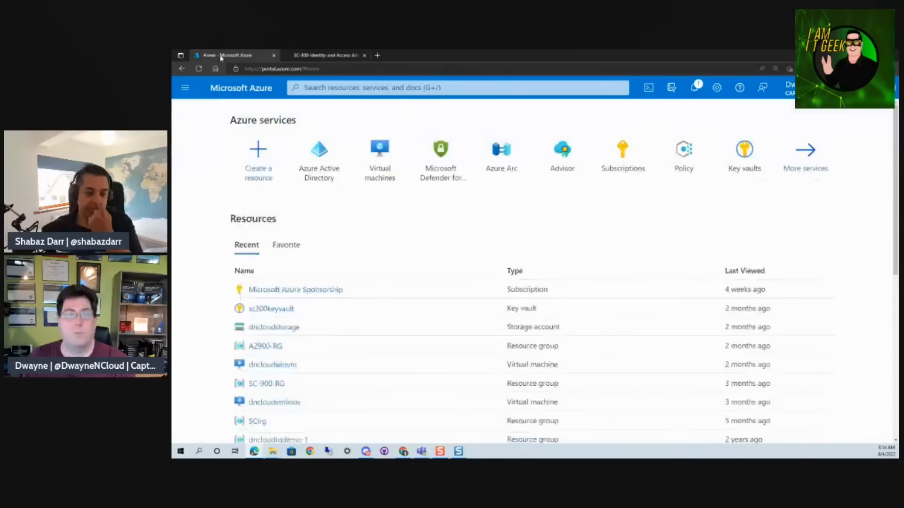
click(316, 156)
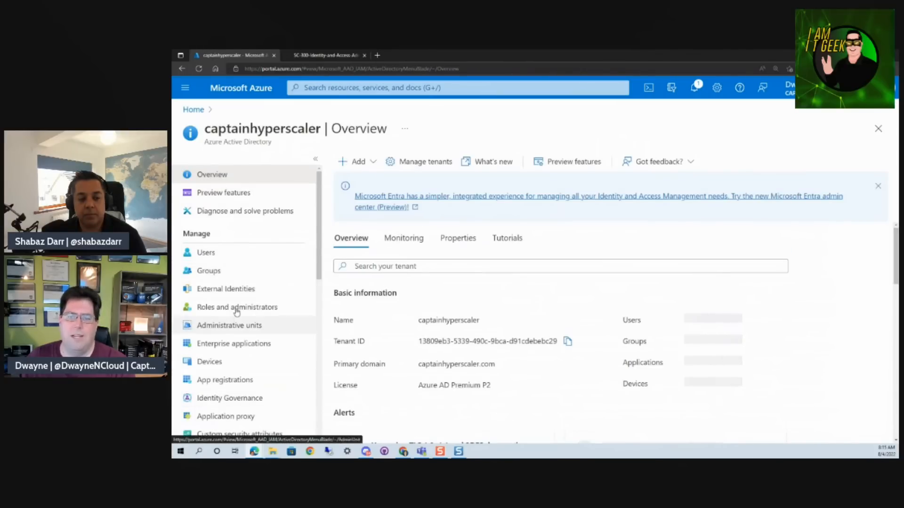
scroll(556, 363, down, 3)
scroll(556, 363, up, 3)
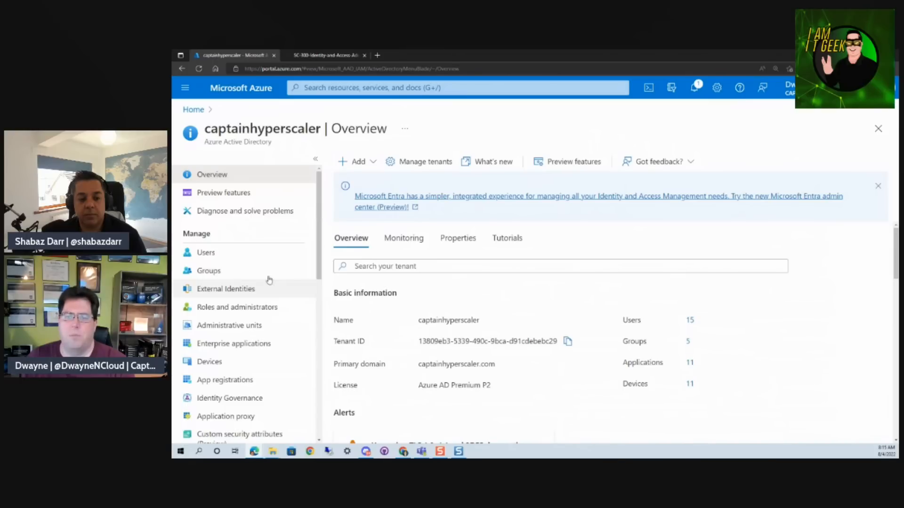
- View the tenant's custom domain names, and return to the directory overview
scroll(261, 328, down, 1)
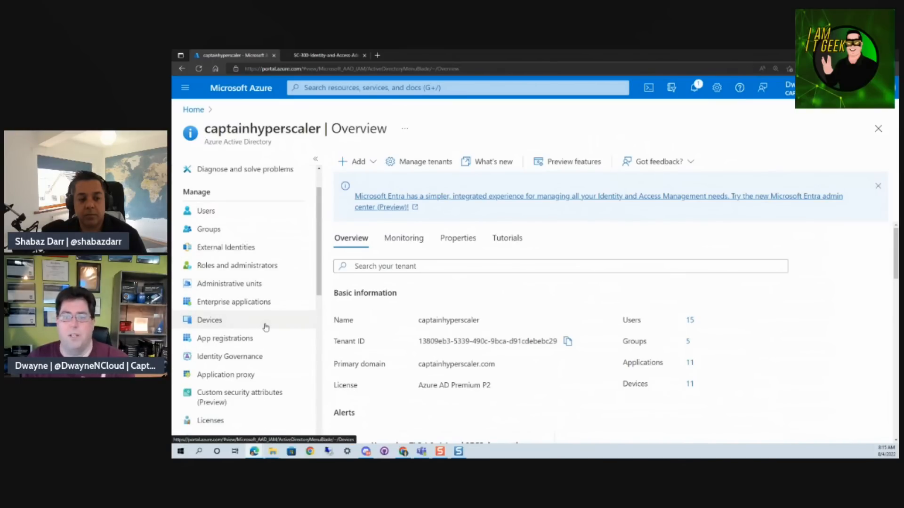
scroll(266, 327, down, 3)
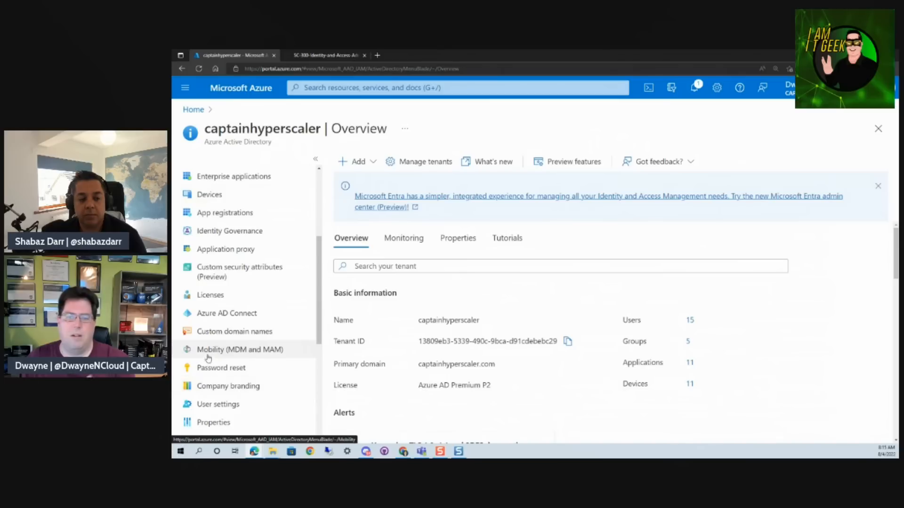
click(220, 331)
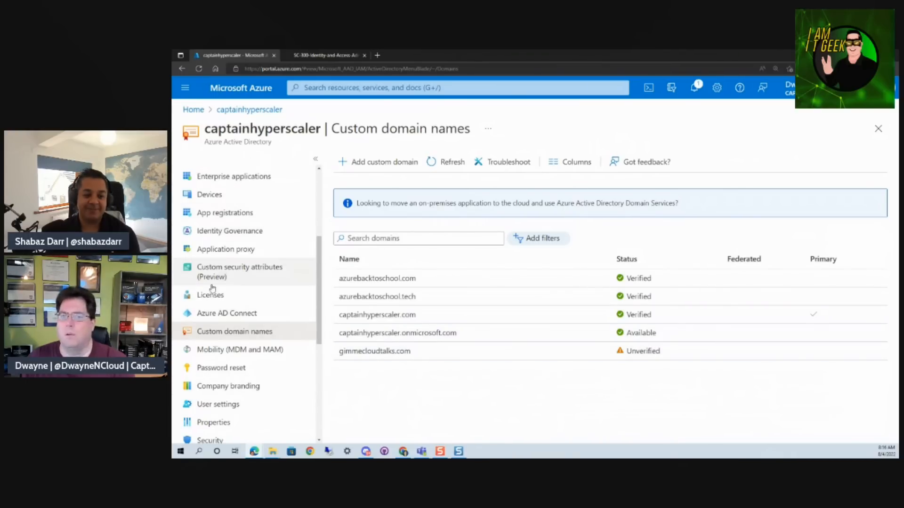
click(241, 111)
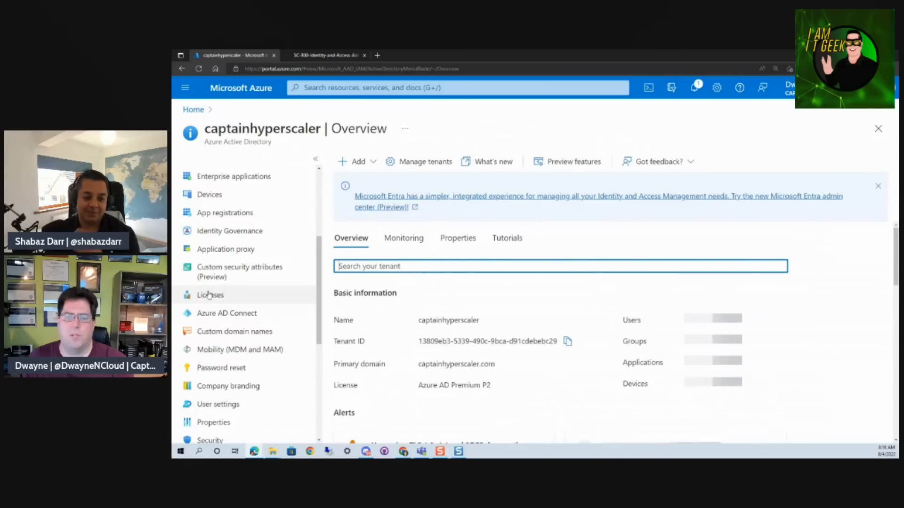
- Open the Internal Admin Users group in Azure Active Directory and view its members
scroll(226, 333, down, 1)
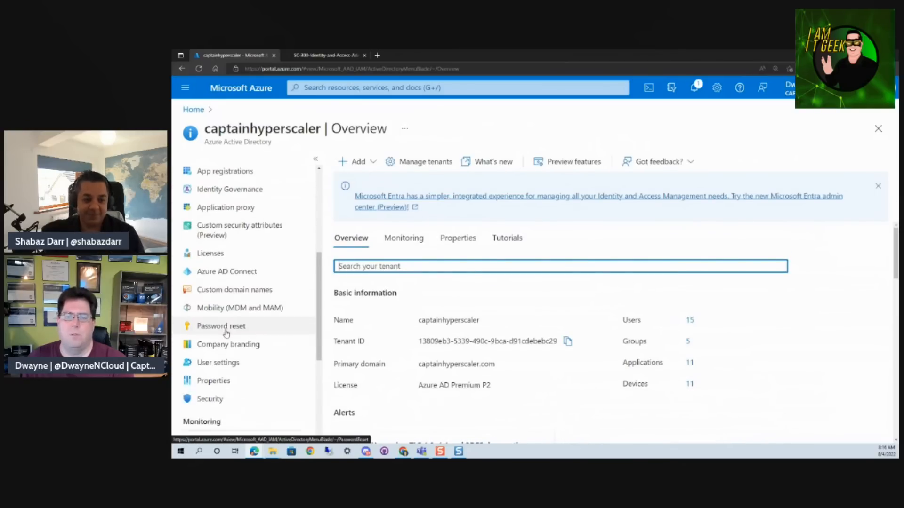
scroll(226, 330, up, 5)
click(207, 272)
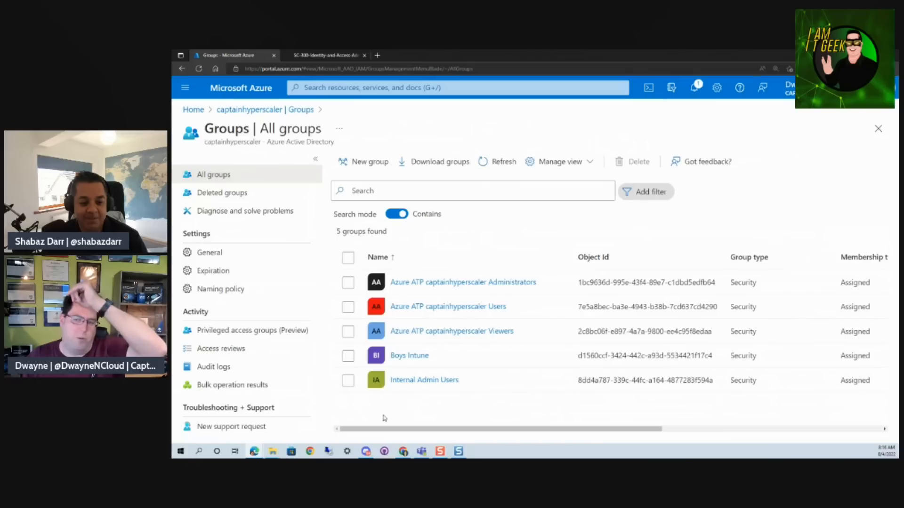
click(428, 381)
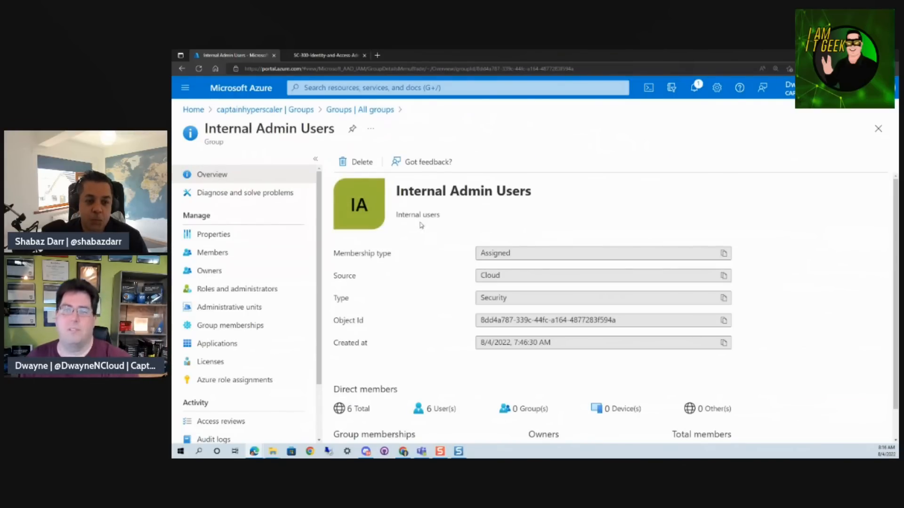
click(211, 255)
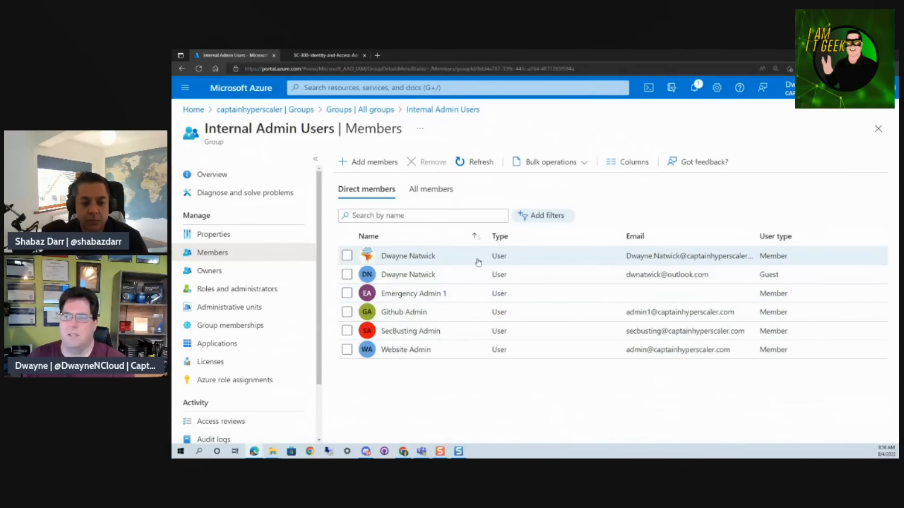
- View the assigned roles of the first listed group member, widening the Role column to show full role names
click(402, 257)
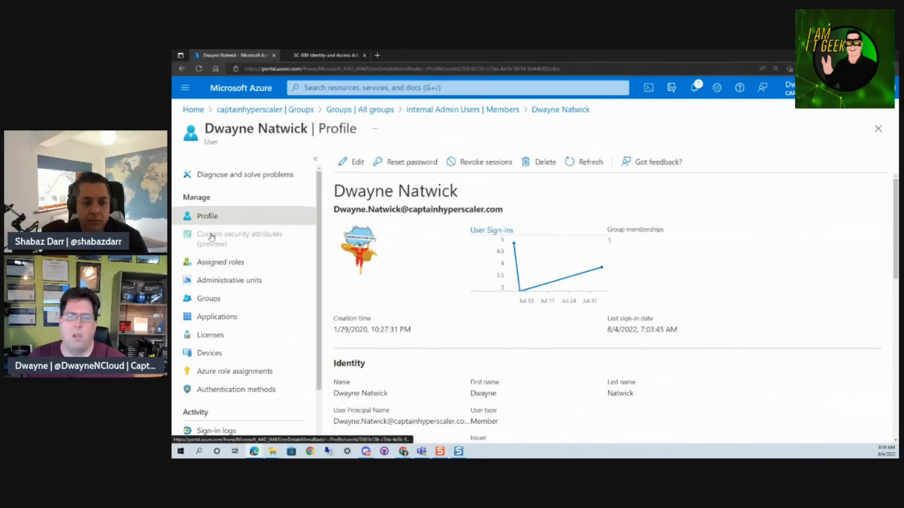
click(216, 266)
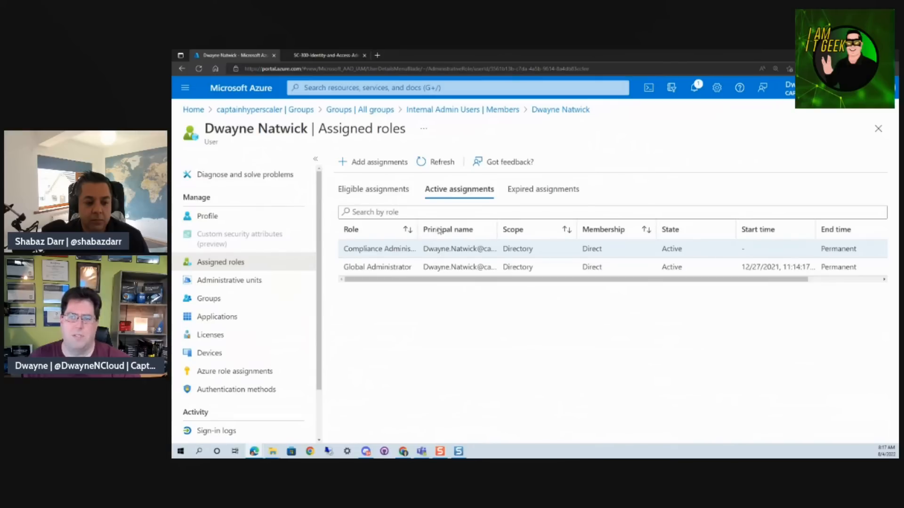
drag(418, 229, 467, 229)
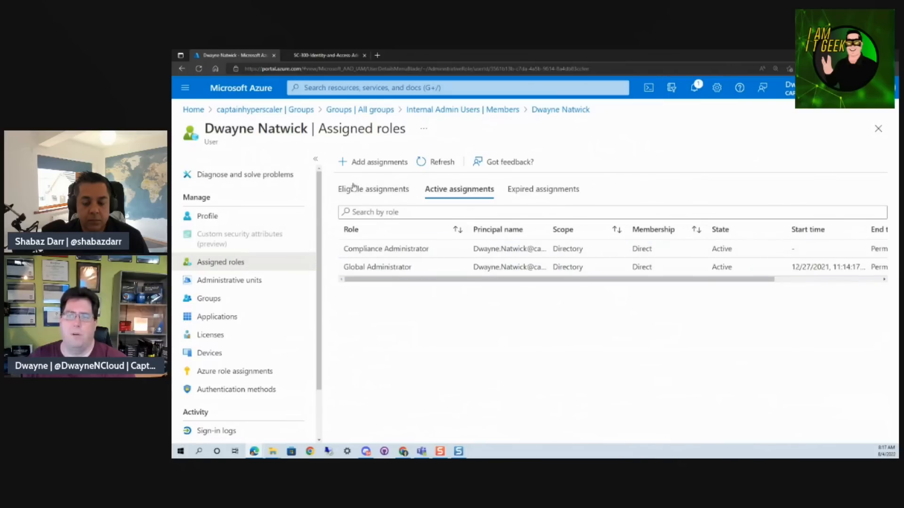
- Start a new role assignment for this member and examine the directory roles available for selection
click(351, 162)
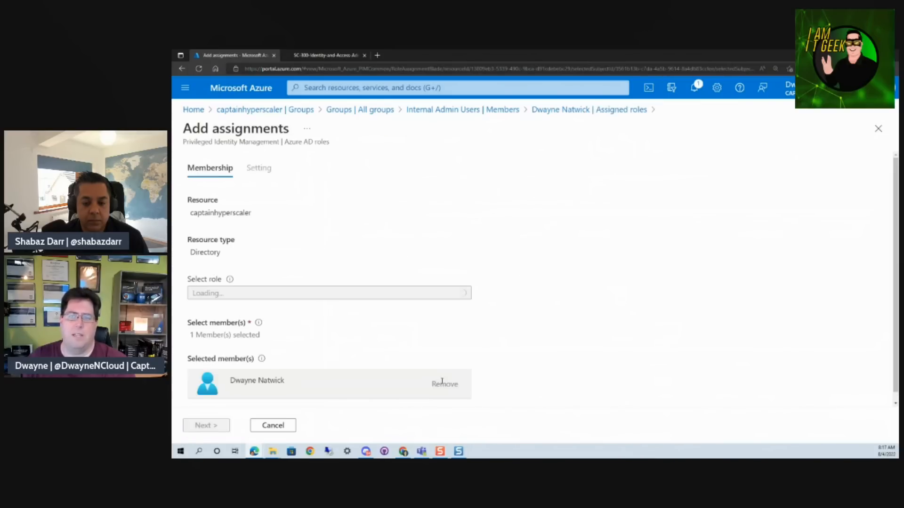
scroll(361, 274, down, 1)
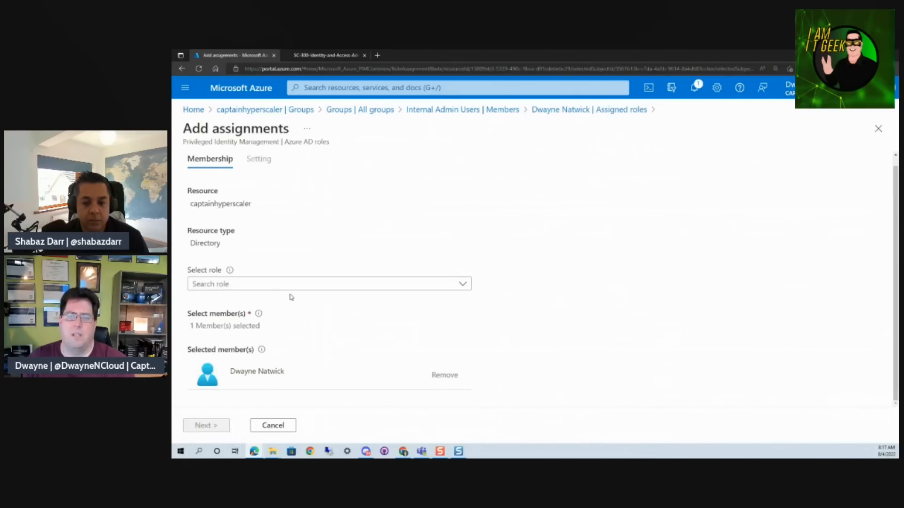
click(318, 284)
scroll(312, 188, down, 3)
scroll(313, 202, up, 3)
scroll(300, 221, down, 12)
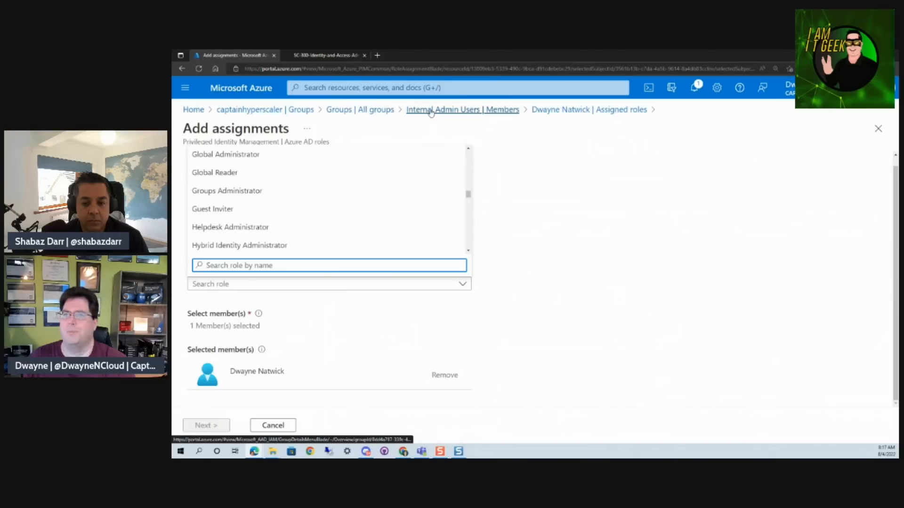
- Leave the role assignment and view the roles and administrators of the Internal Admin Users group
click(445, 113)
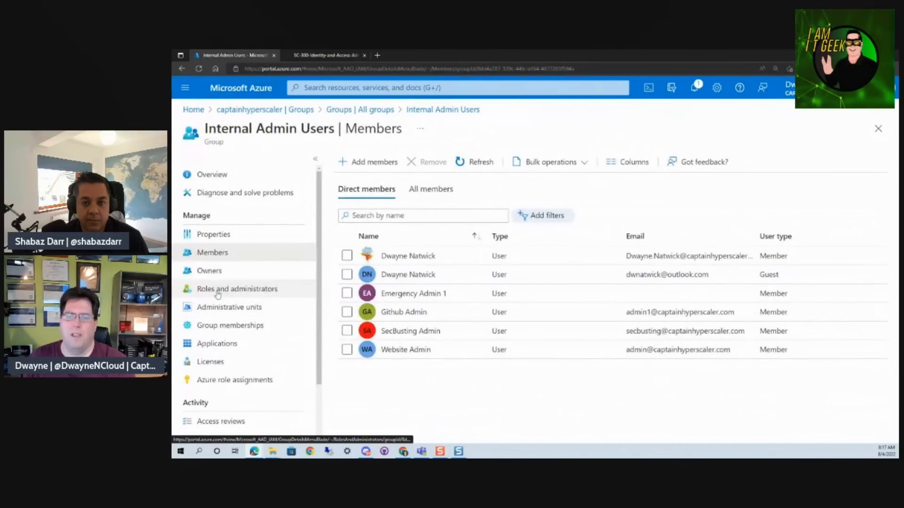
click(217, 292)
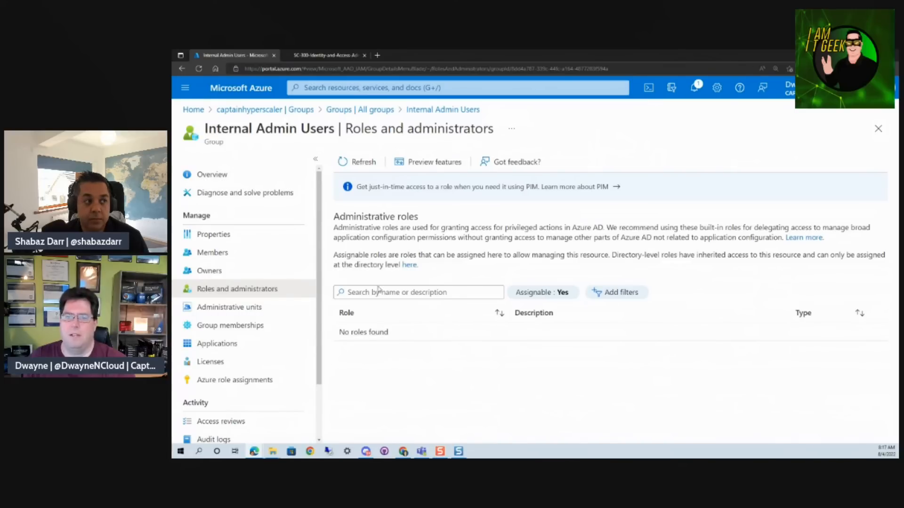
- Return to the group's member list and open the first listed member's profile
click(220, 255)
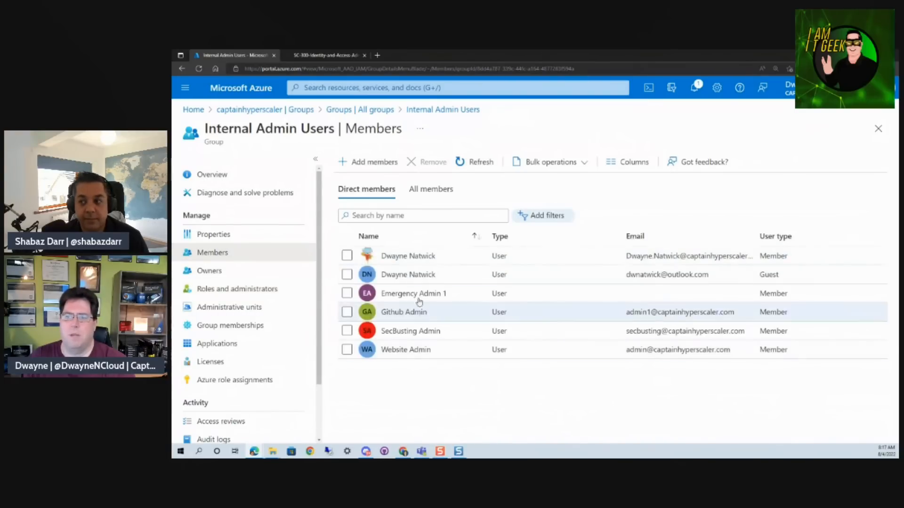
click(412, 257)
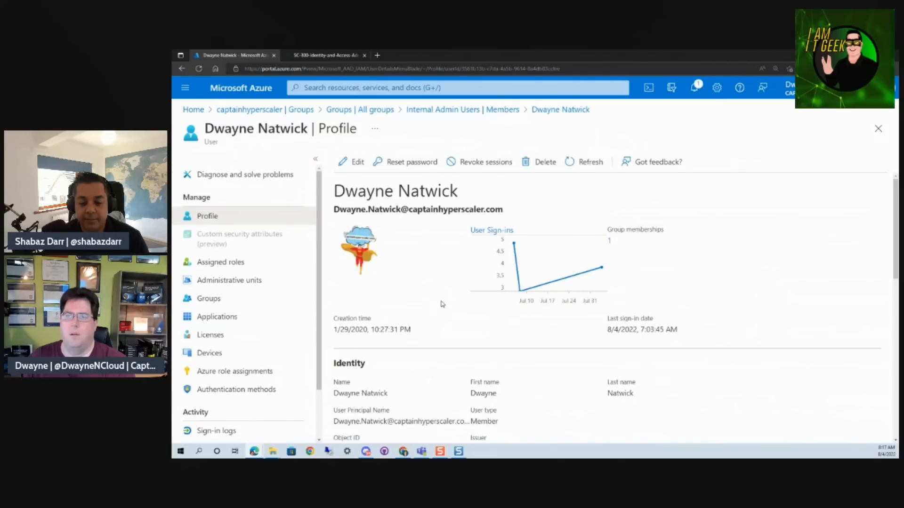
- View the open member's assigned directory roles and Azure role assignments
click(224, 264)
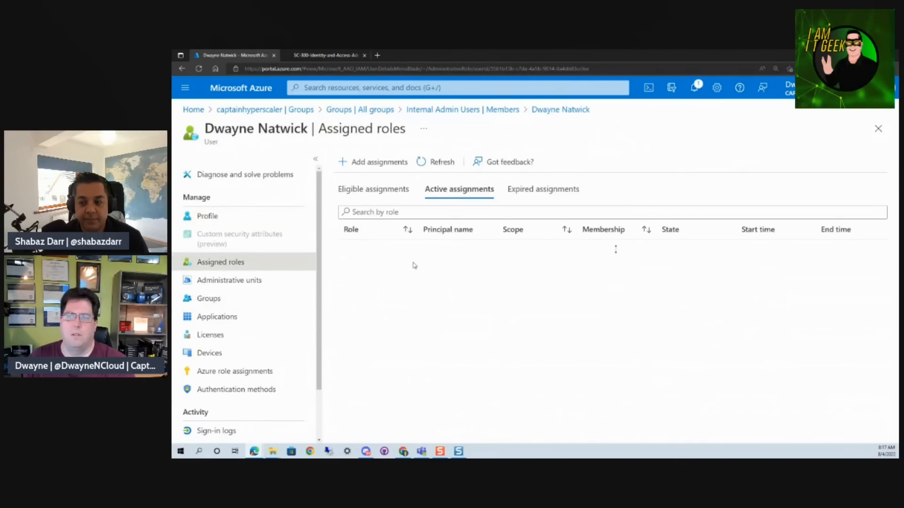
click(271, 377)
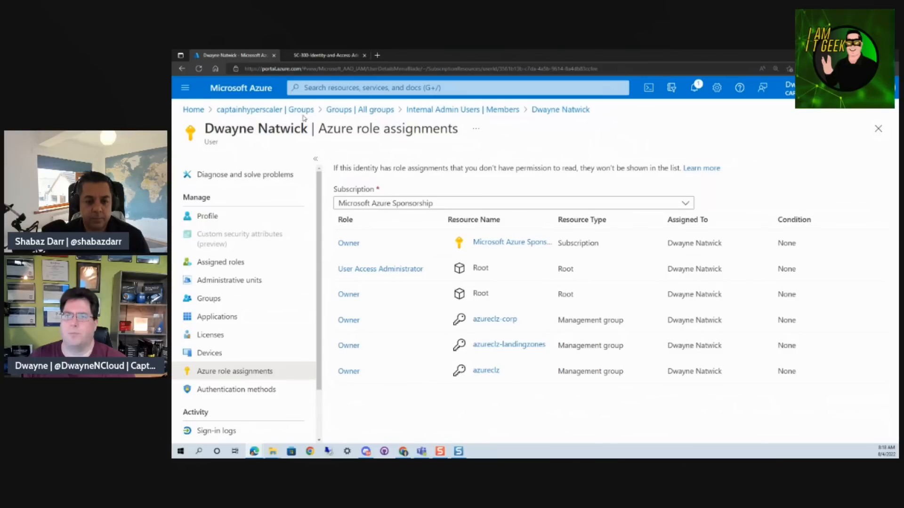
- Leave the member's profile, return to the captainhyperscaler directory and open its Roles and administrators page
click(360, 110)
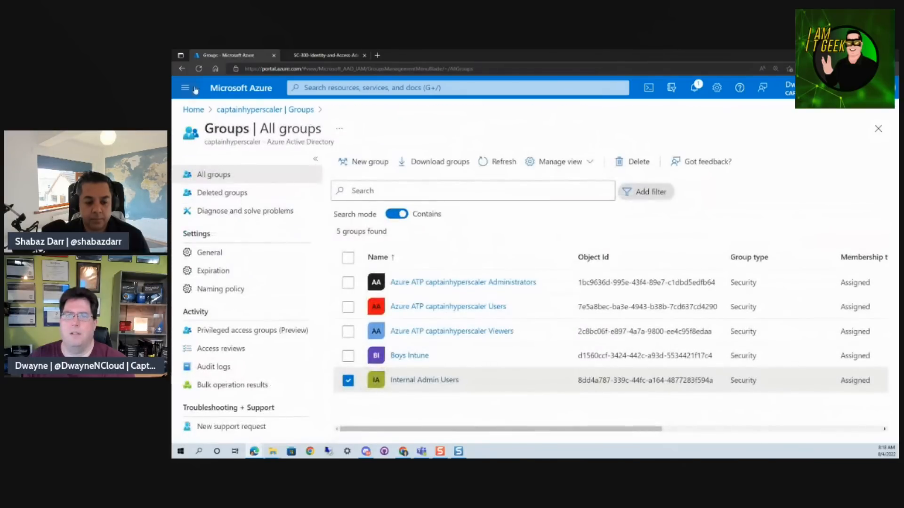
click(264, 110)
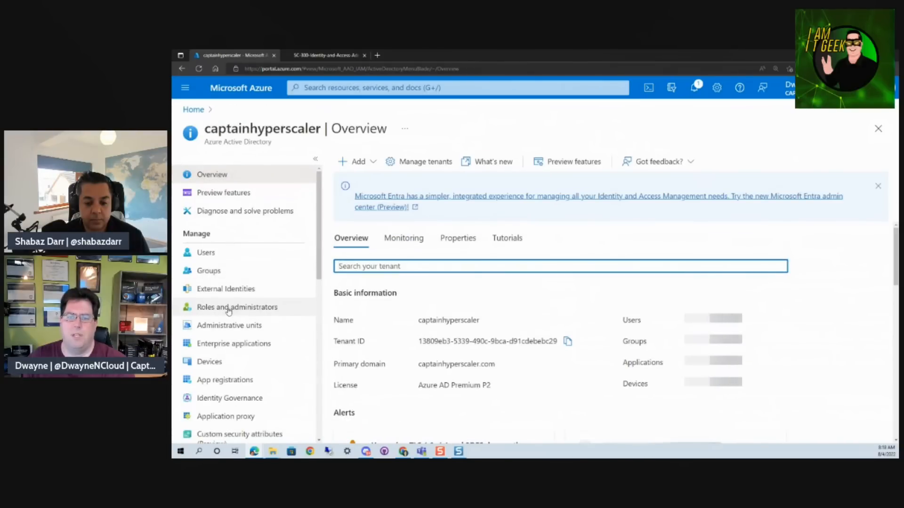
click(230, 307)
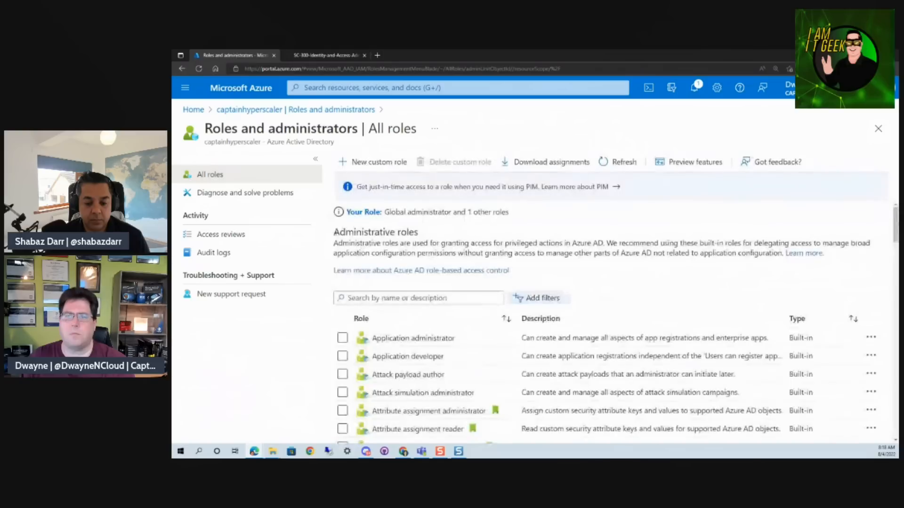
- Examine the full list of built-in administrative roles and their descriptions
scroll(501, 234, down, 5)
scroll(438, 279, up, 4)
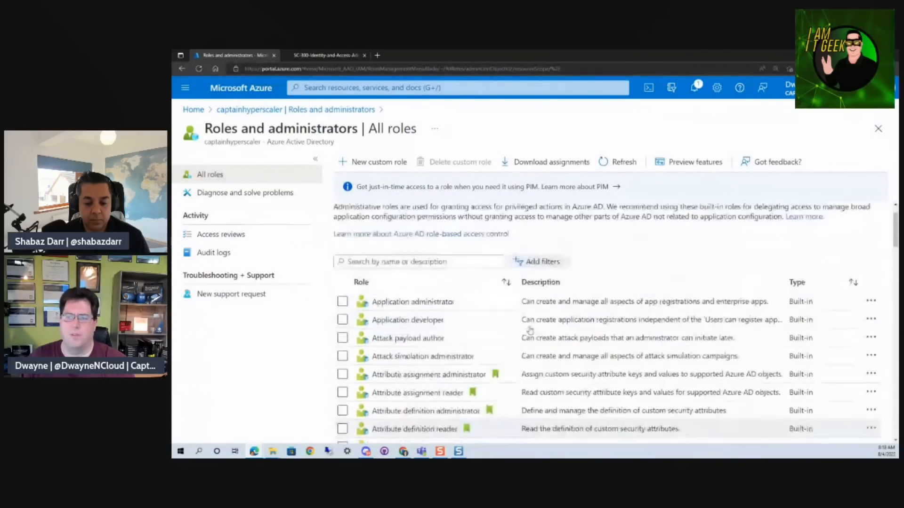
scroll(541, 280, down, 20)
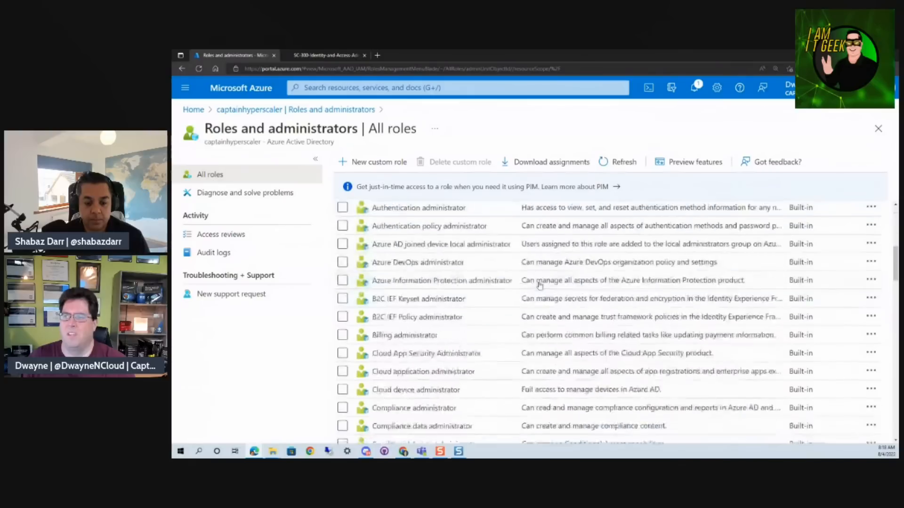
scroll(540, 283, down, 6)
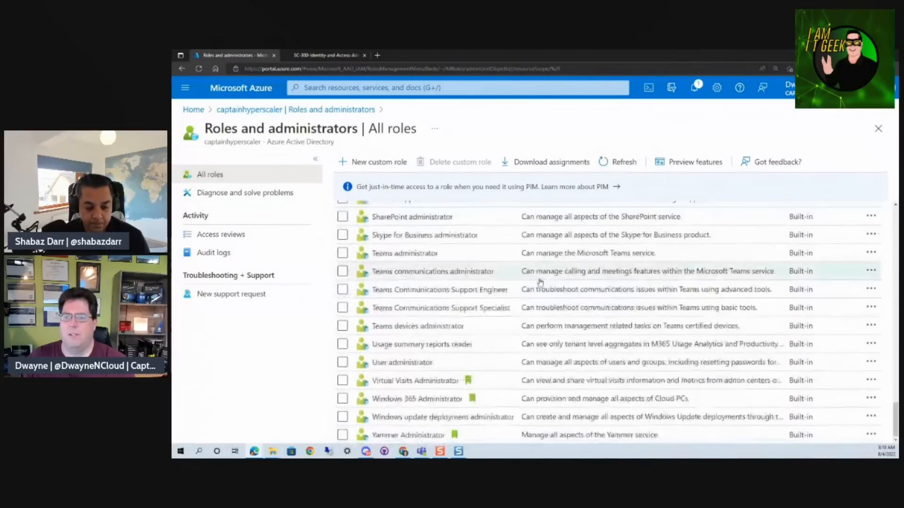
scroll(552, 291, up, 20)
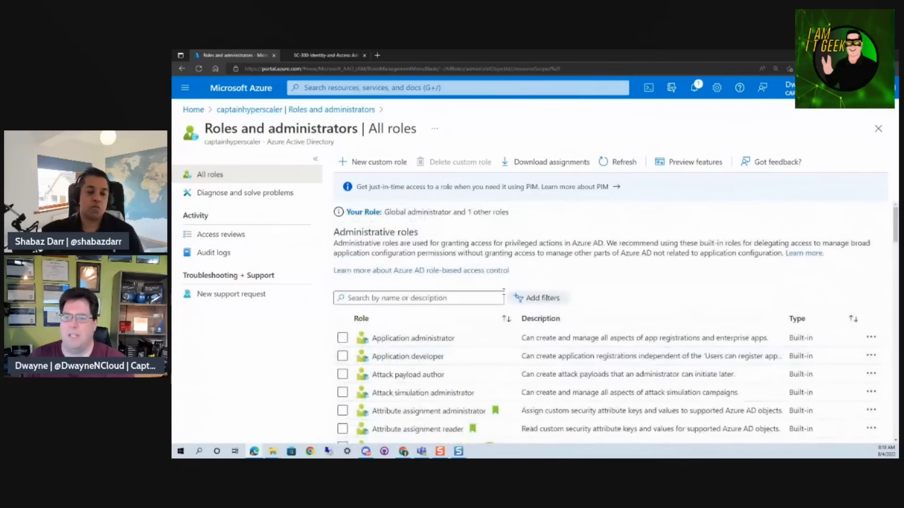
scroll(518, 292, down, 3)
scroll(473, 336, up, 3)
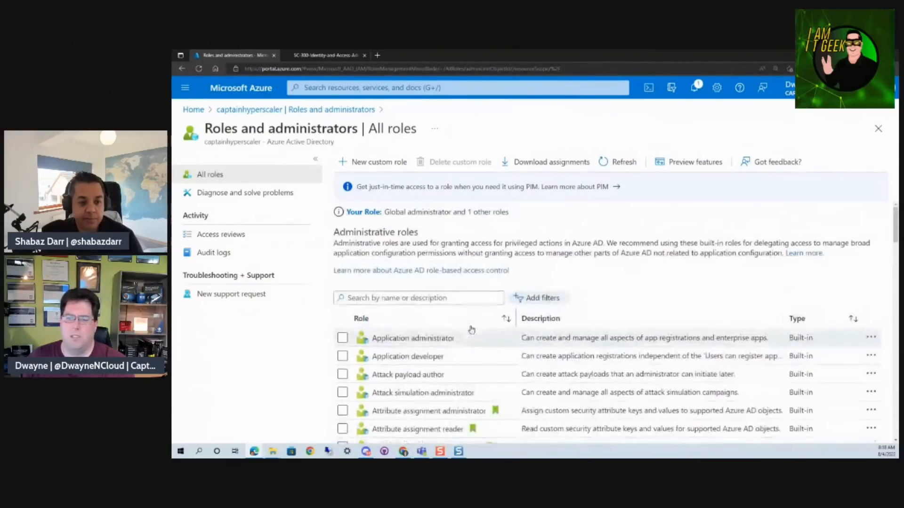
scroll(474, 375, down, 7)
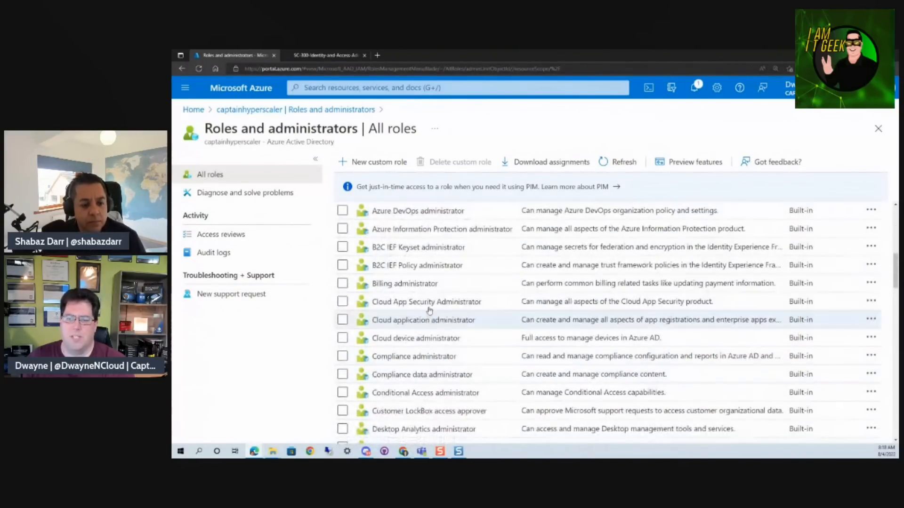
scroll(466, 358, down, 4)
scroll(494, 327, up, 3)
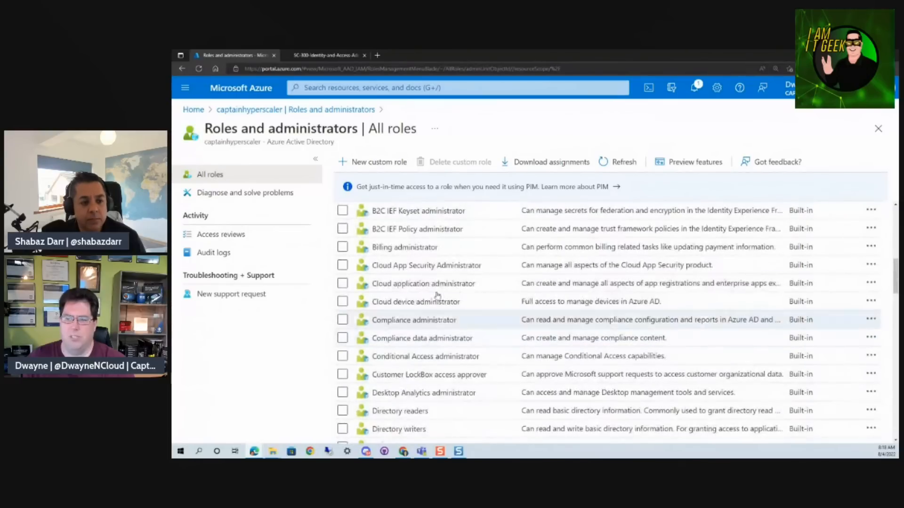
scroll(480, 398, down, 8)
scroll(477, 386, up, 12)
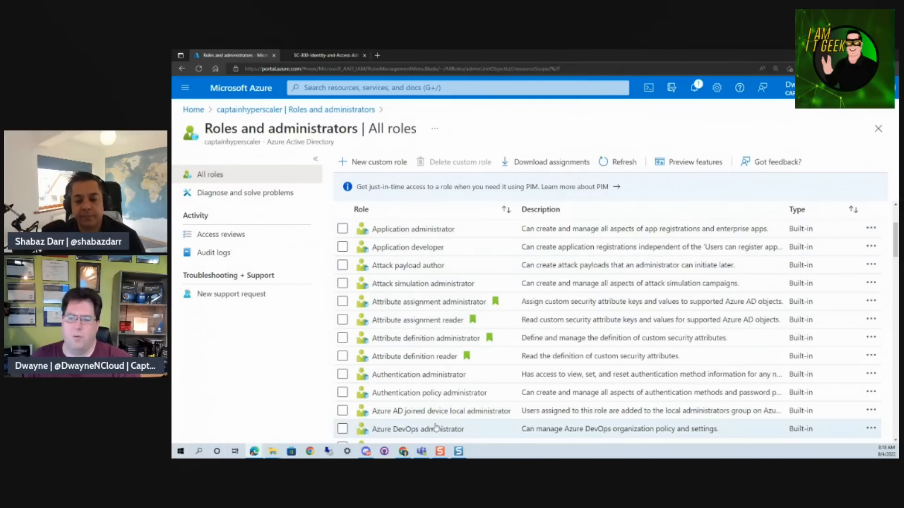
- Open the Billing administrator role and examine its description, role permissions and role settings
scroll(431, 376, down, 3)
scroll(424, 357, down, 1)
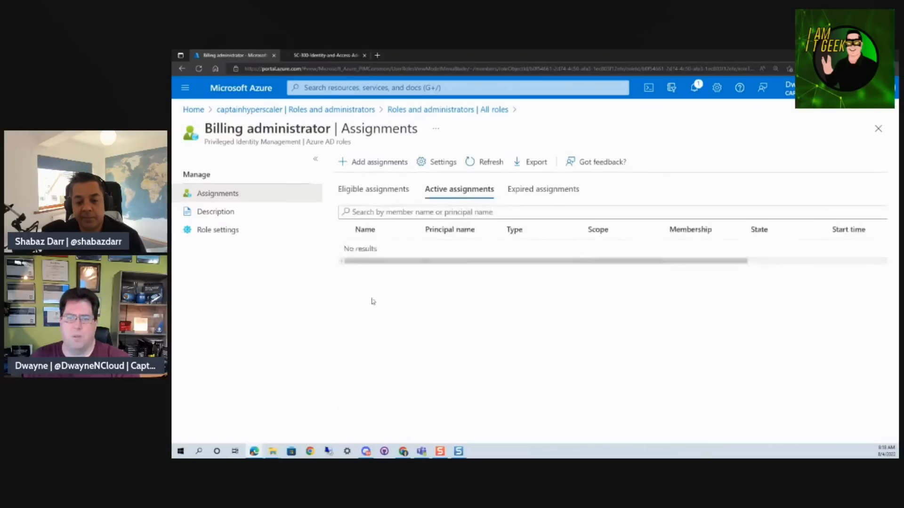
click(206, 214)
scroll(377, 282, down, 3)
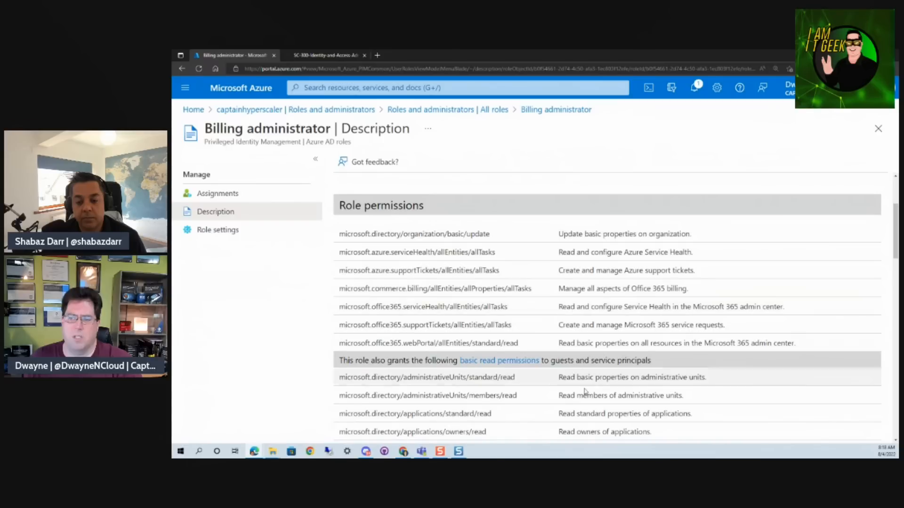
scroll(583, 323, down, 2)
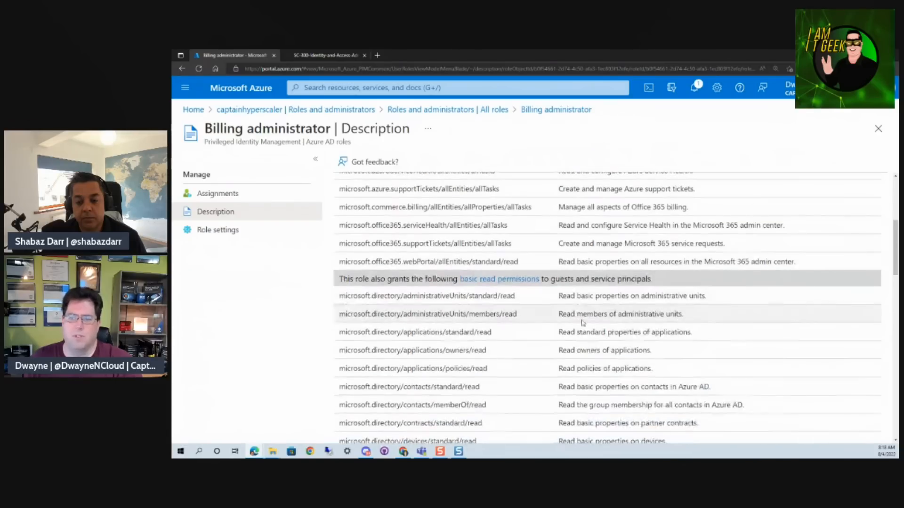
scroll(513, 329, down, 6)
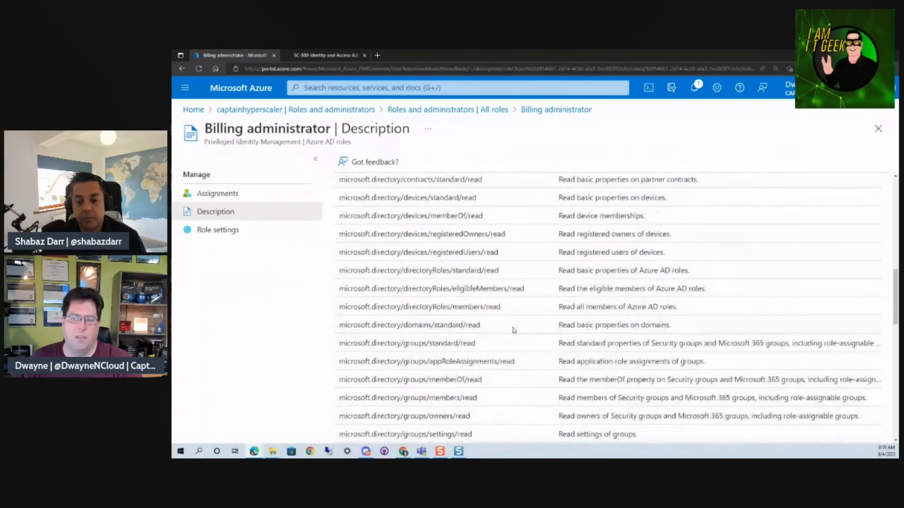
scroll(513, 329, down, 15)
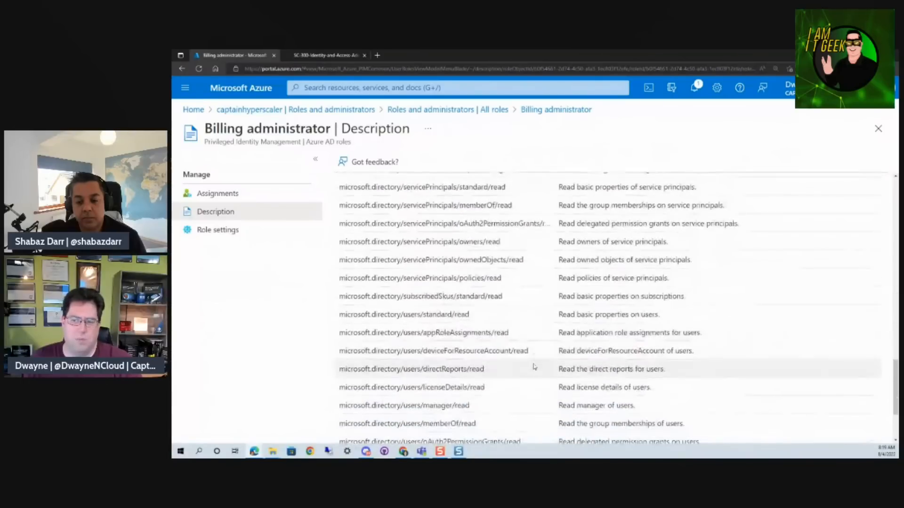
scroll(529, 375, up, 20)
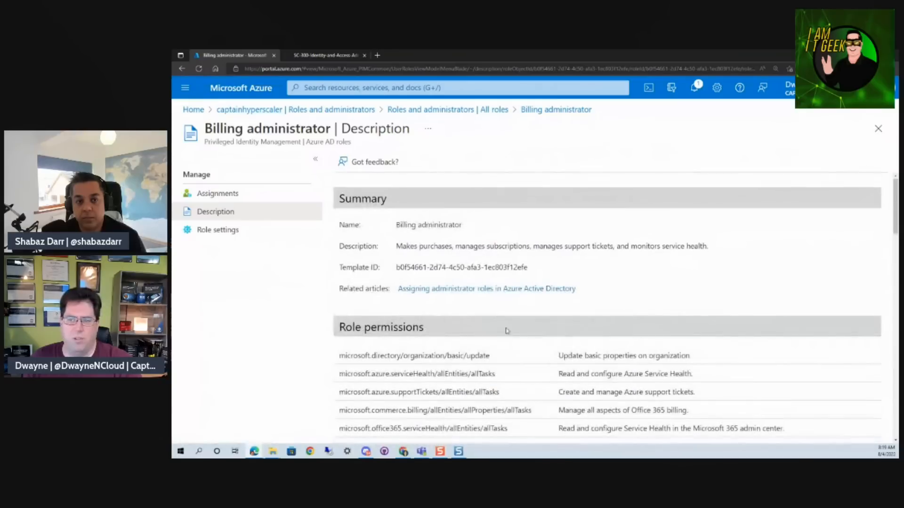
scroll(506, 332, down, 3)
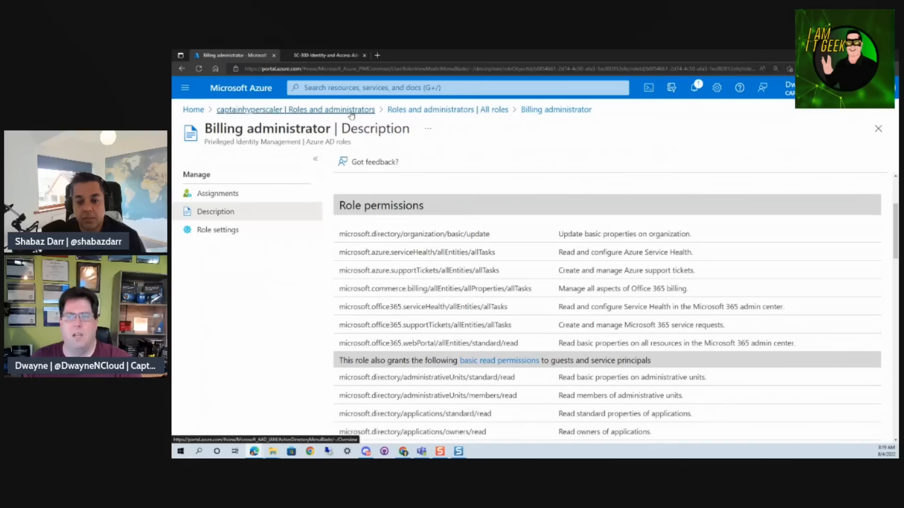
click(216, 236)
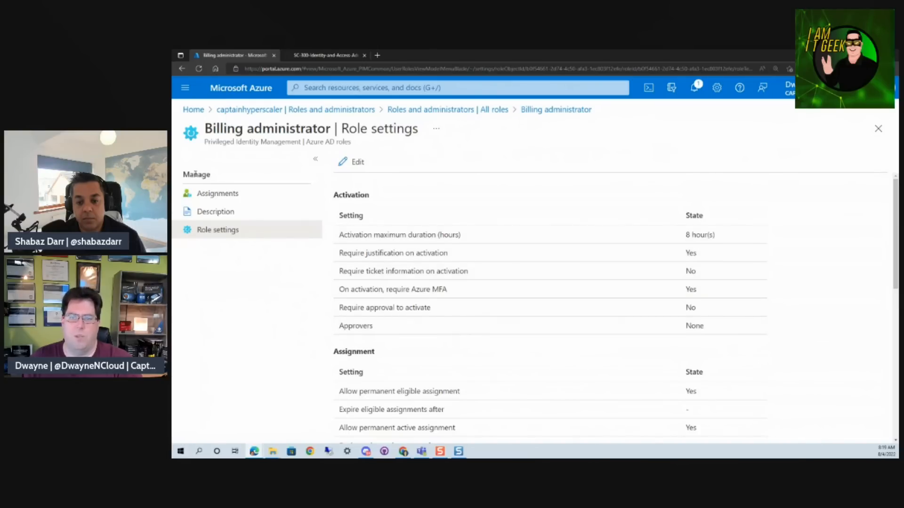
- Start a new assignment for the Billing administrator role, browse the members available for selection, and cancel it
click(218, 193)
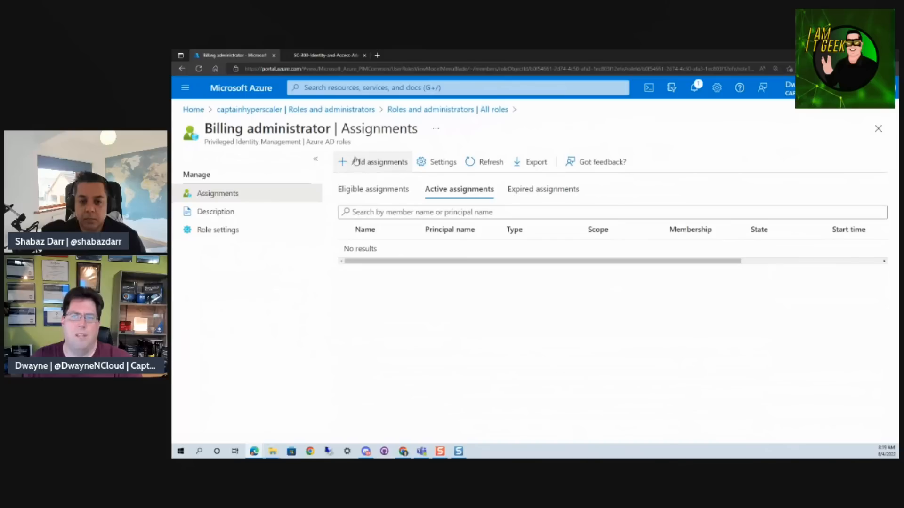
click(372, 165)
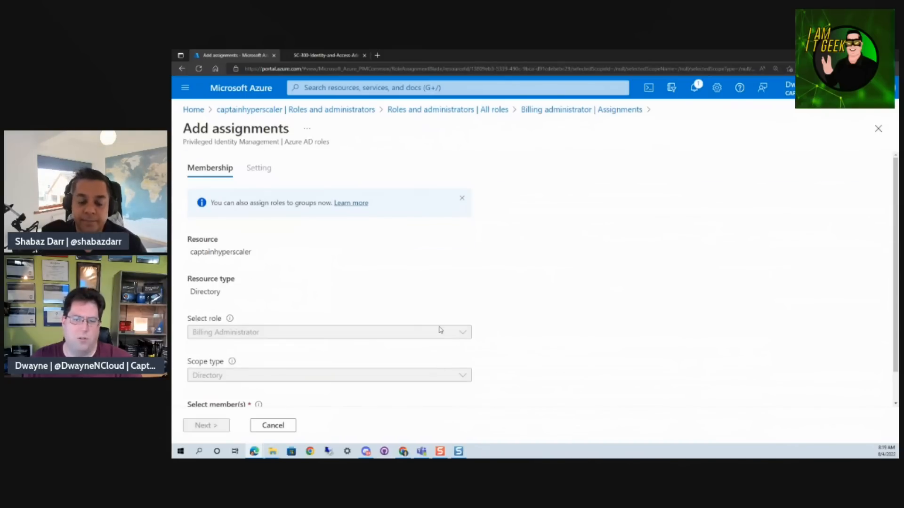
scroll(366, 350, down, 1)
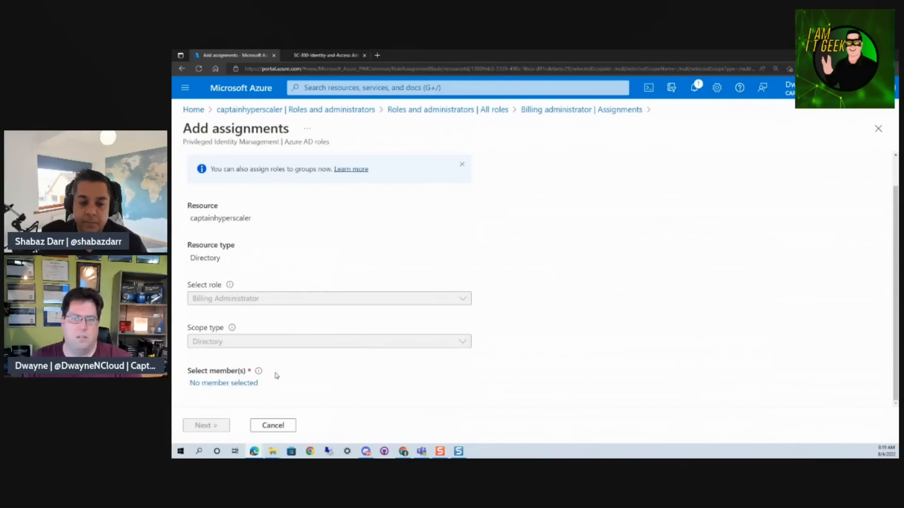
click(228, 384)
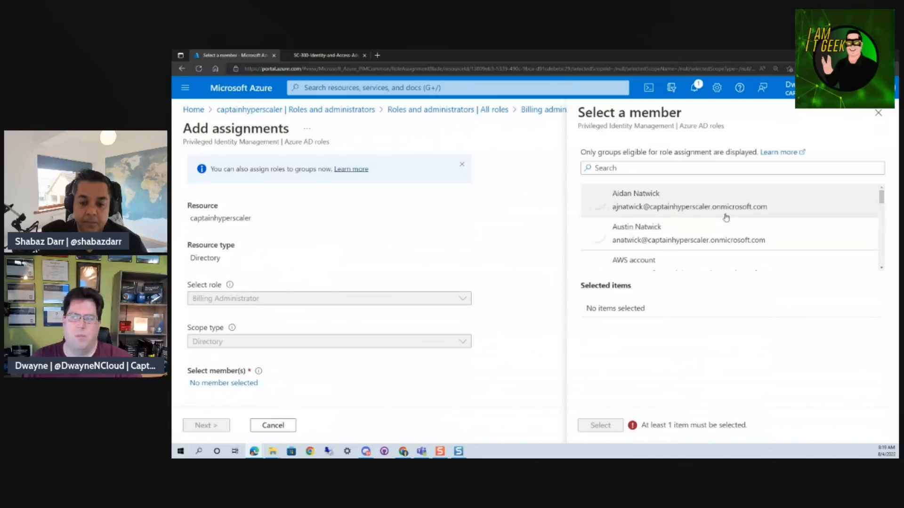
scroll(681, 230, down, 1)
scroll(680, 230, down, 4)
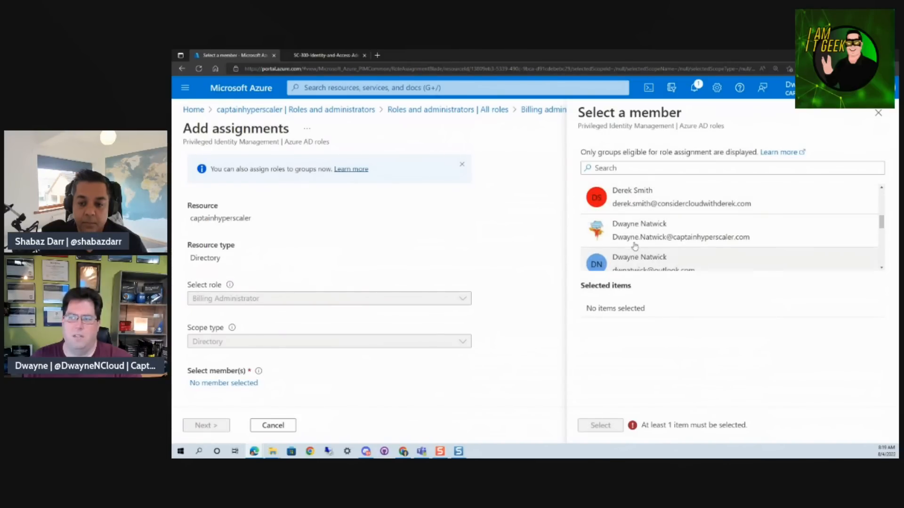
scroll(659, 235, down, 2)
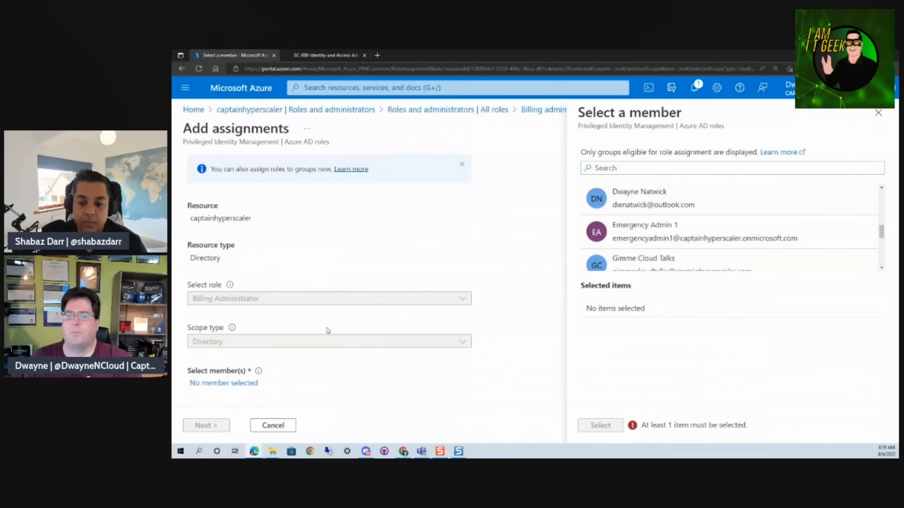
click(278, 431)
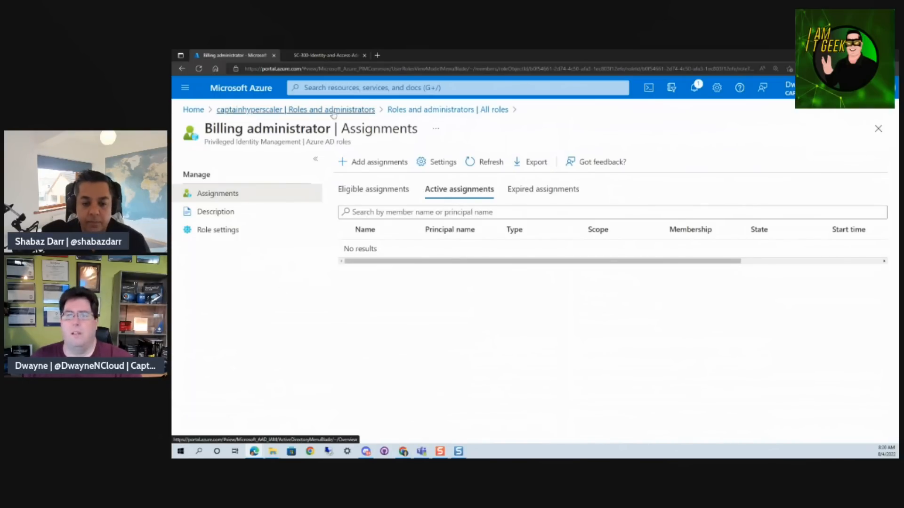
- Return to the portal home and open the virtual machine dncloudvmlinux
click(294, 110)
click(194, 109)
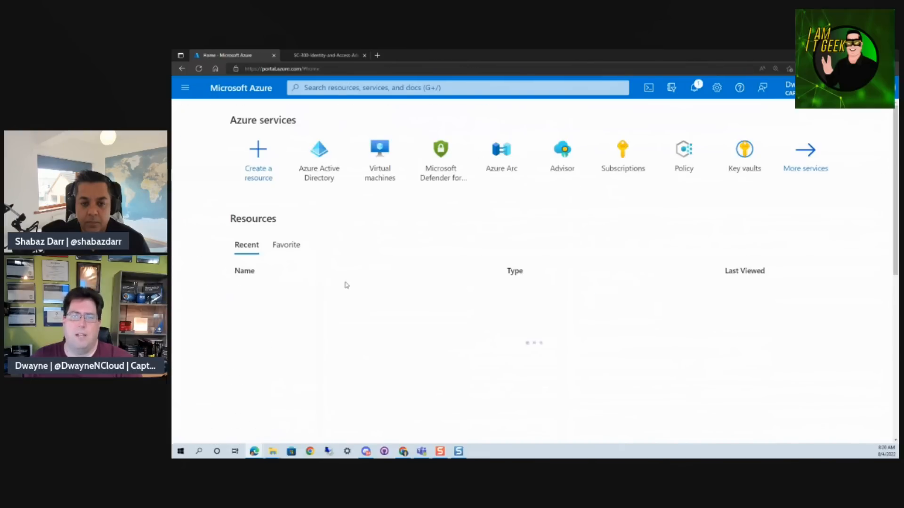
click(379, 158)
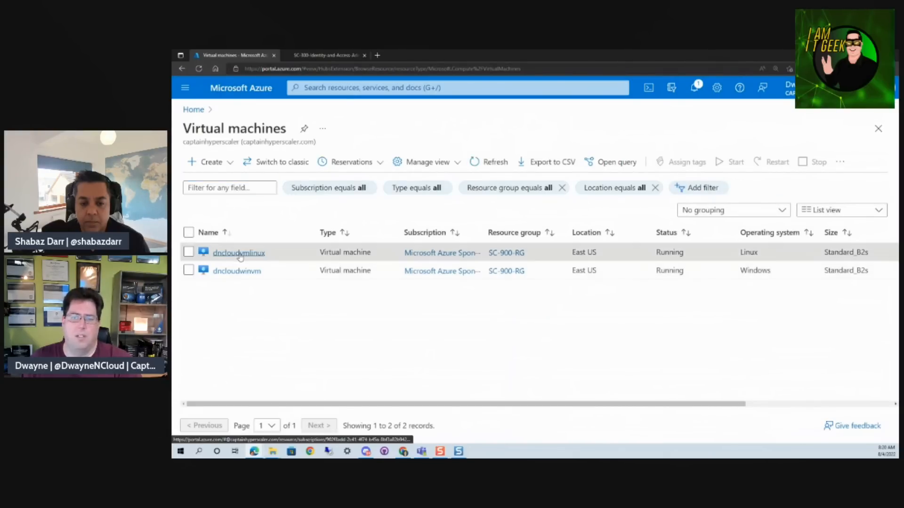
click(240, 254)
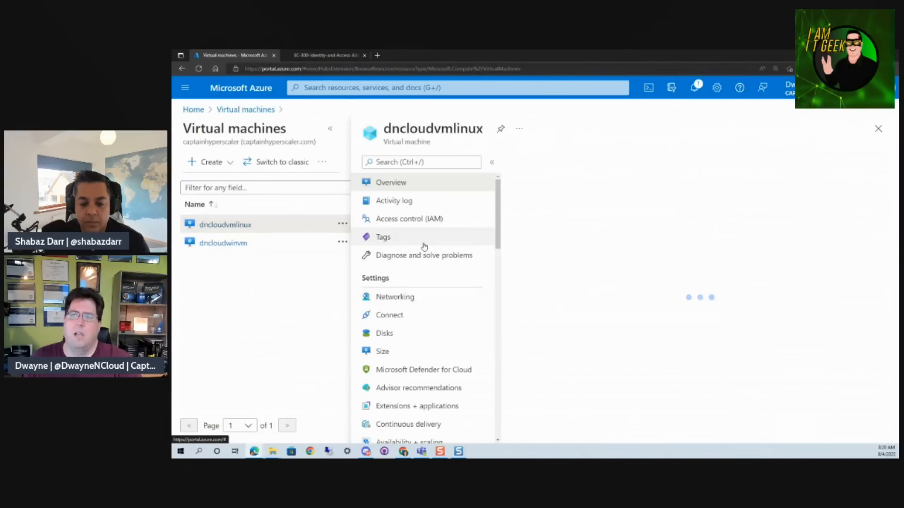
- Open the virtual machine's access control (IAM) and examine the resource roles available for it
click(405, 220)
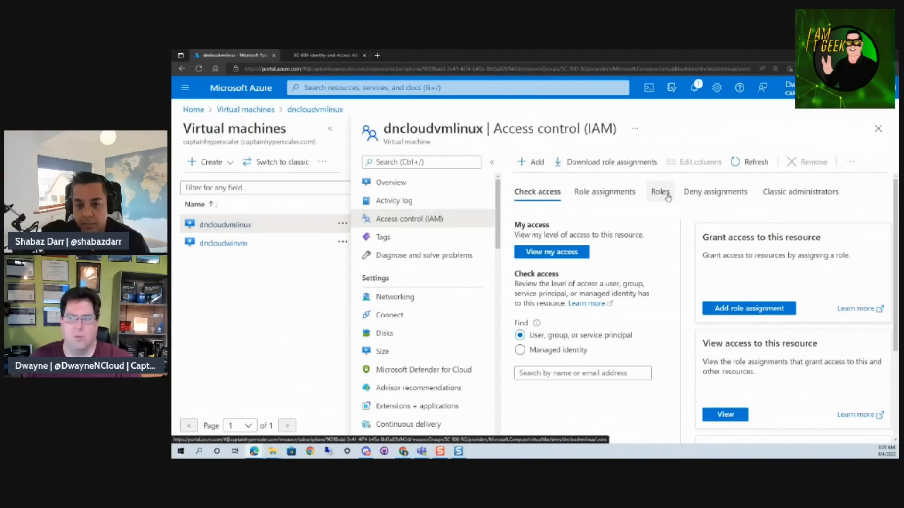
click(660, 192)
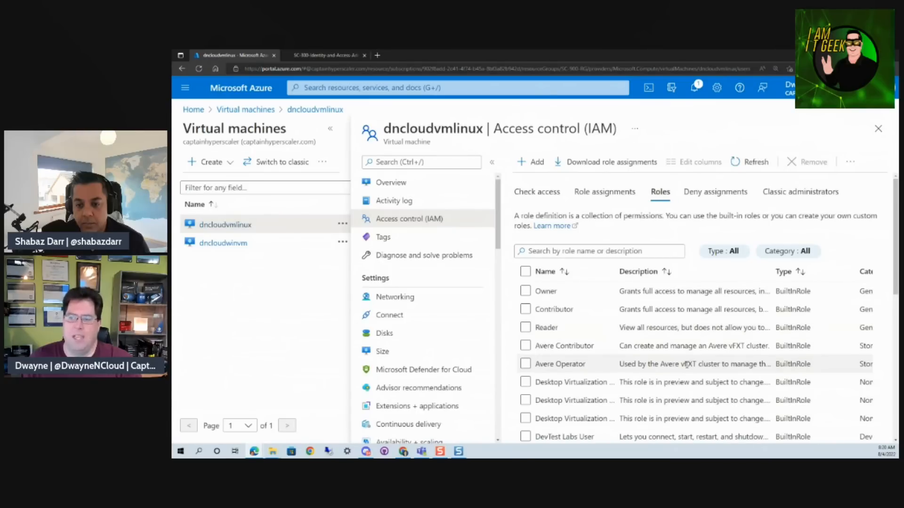
scroll(670, 344, down, 2)
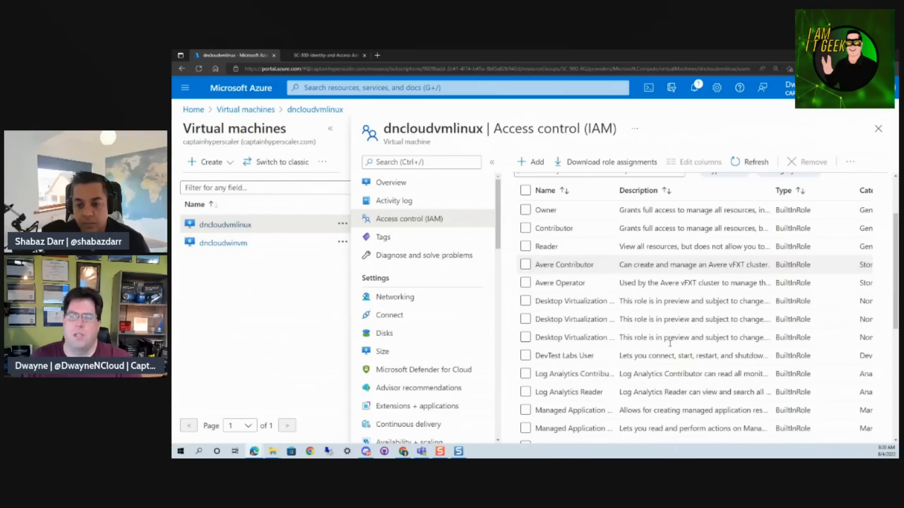
scroll(612, 293, up, 1)
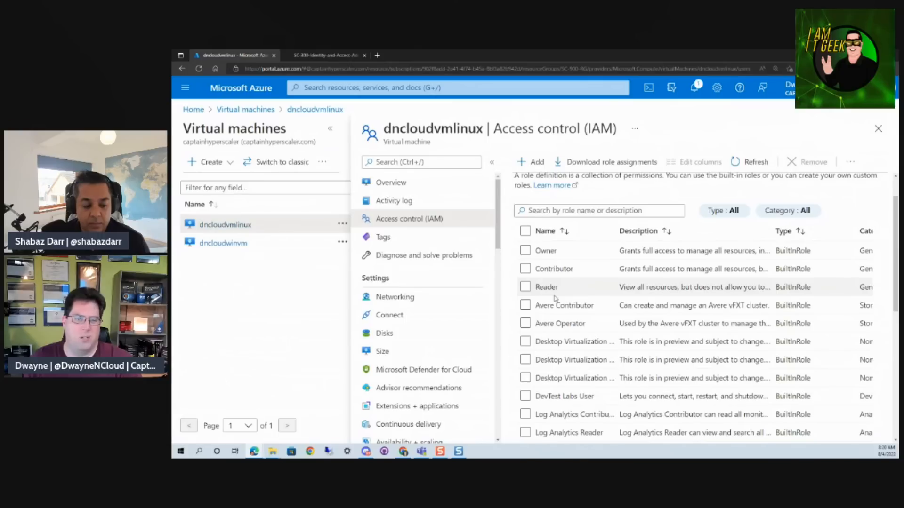
- Look through the virtual machine's built-in roles, and open access control (IAM) for its resource group SC-900-RG
scroll(607, 311, down, 6)
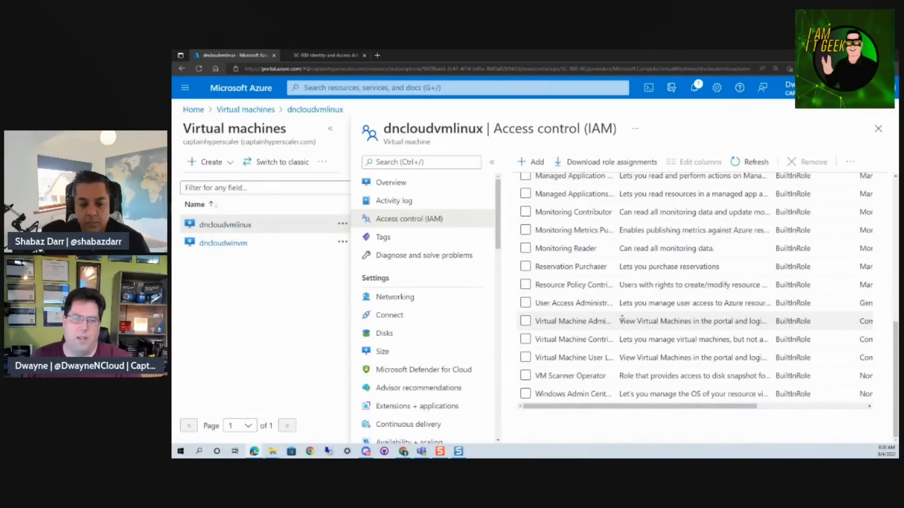
scroll(622, 320, up, 6)
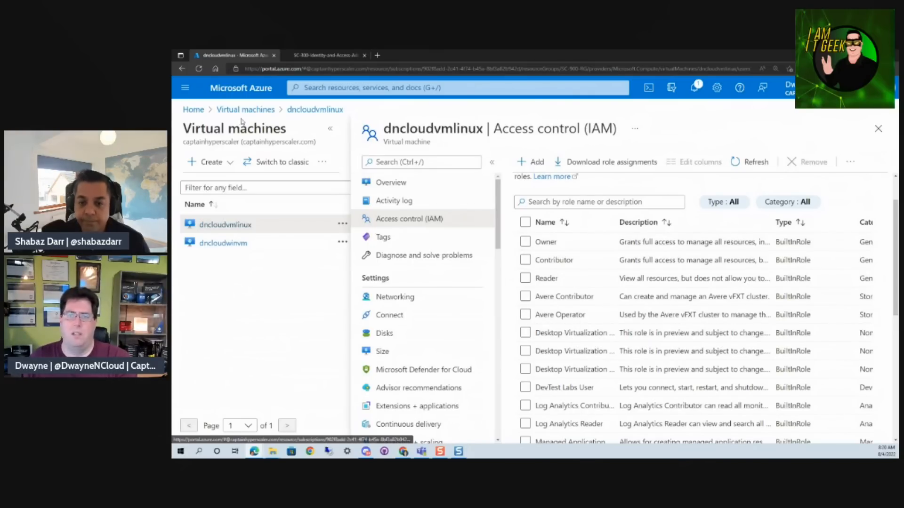
click(298, 112)
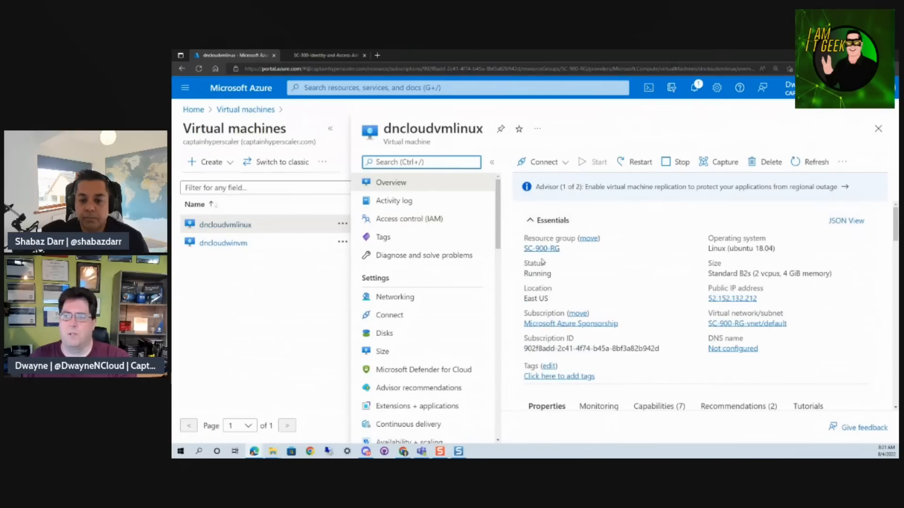
click(542, 250)
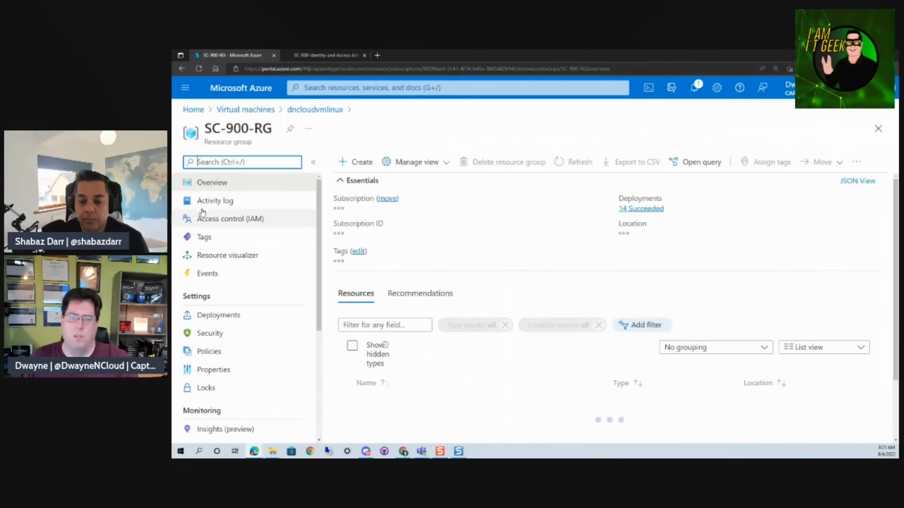
click(203, 218)
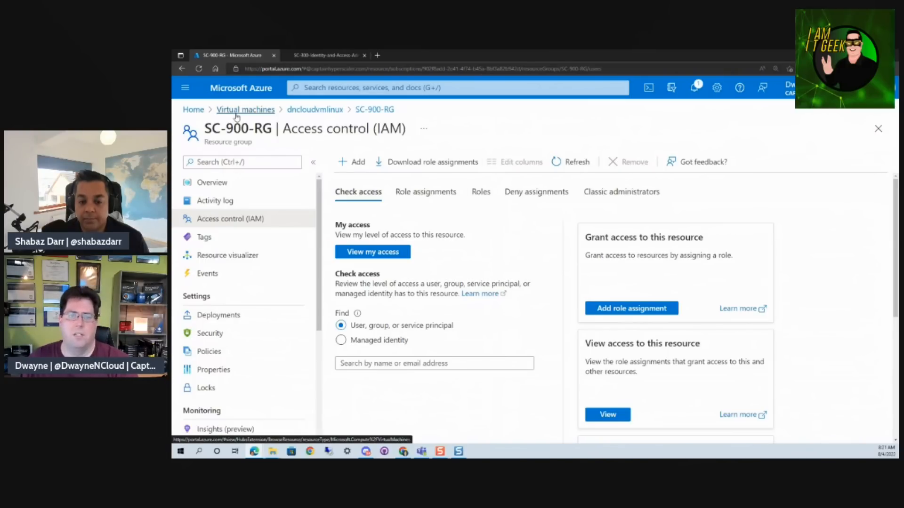
- Return to the portal home and bring up the summary card for the Azure Active Directory service
click(188, 111)
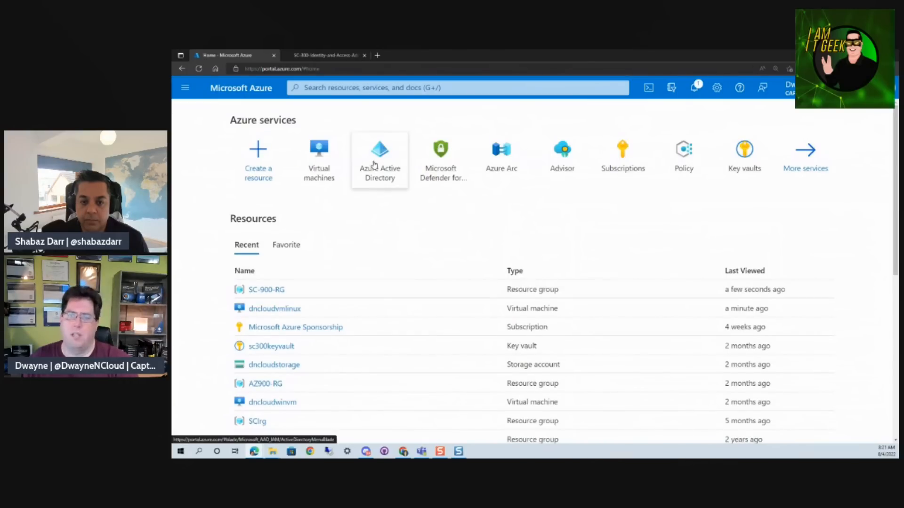
mouse_move(374, 165)
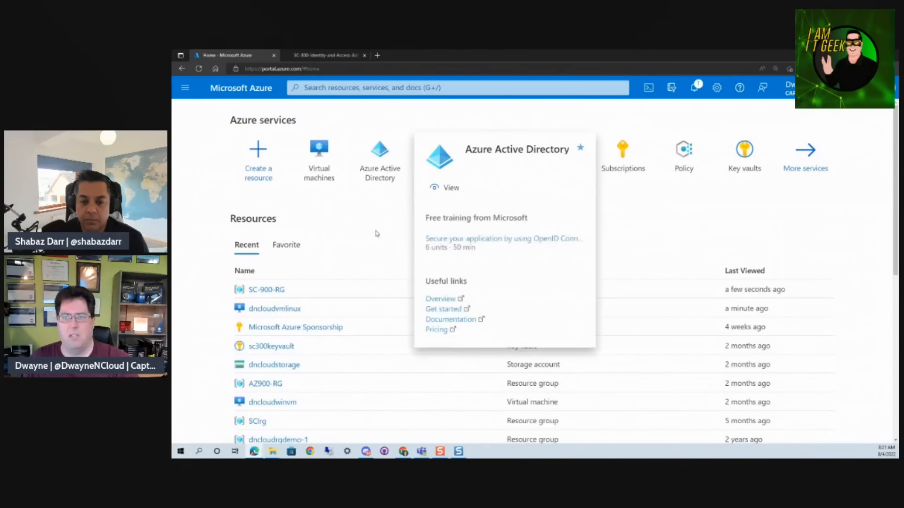